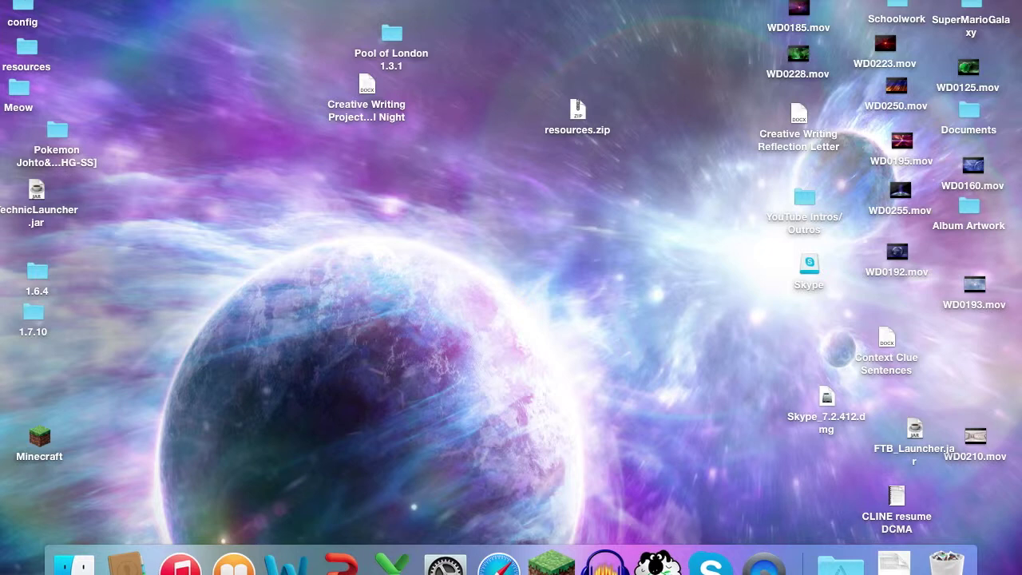
# View the Mac's system version overview, then close it.
pyautogui.click(15, 0)
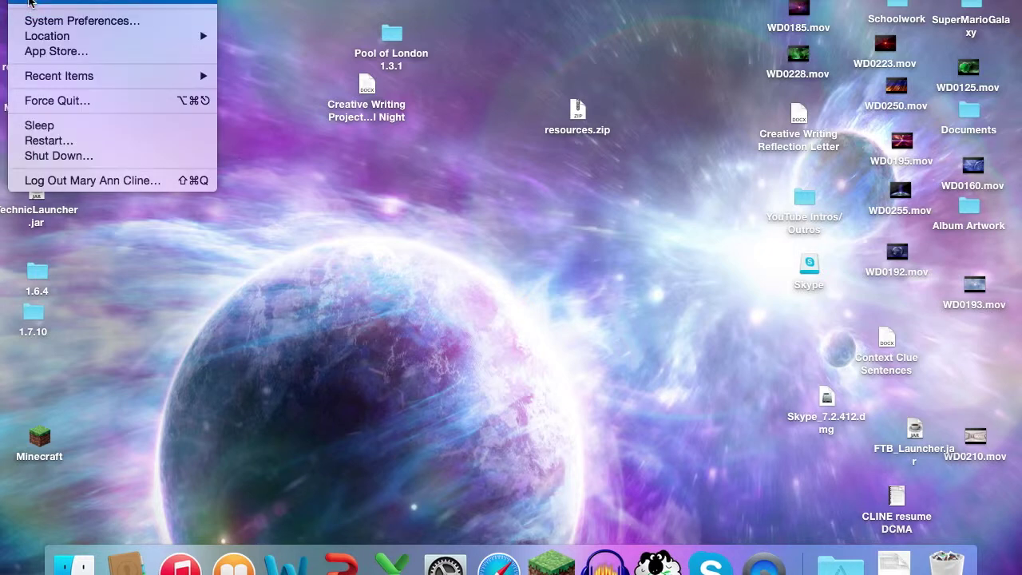
pyautogui.click(29, 3)
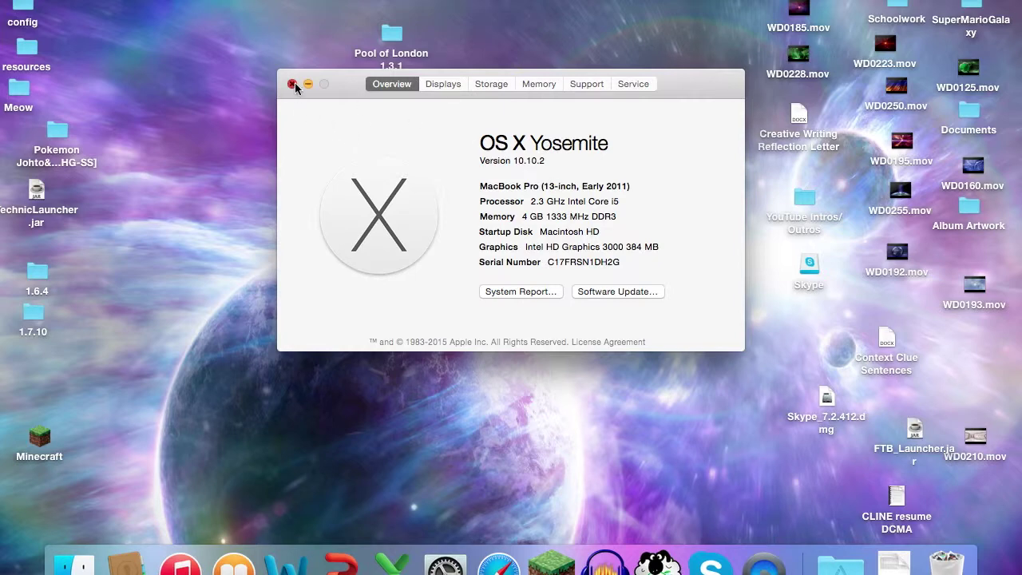
pyautogui.click(292, 84)
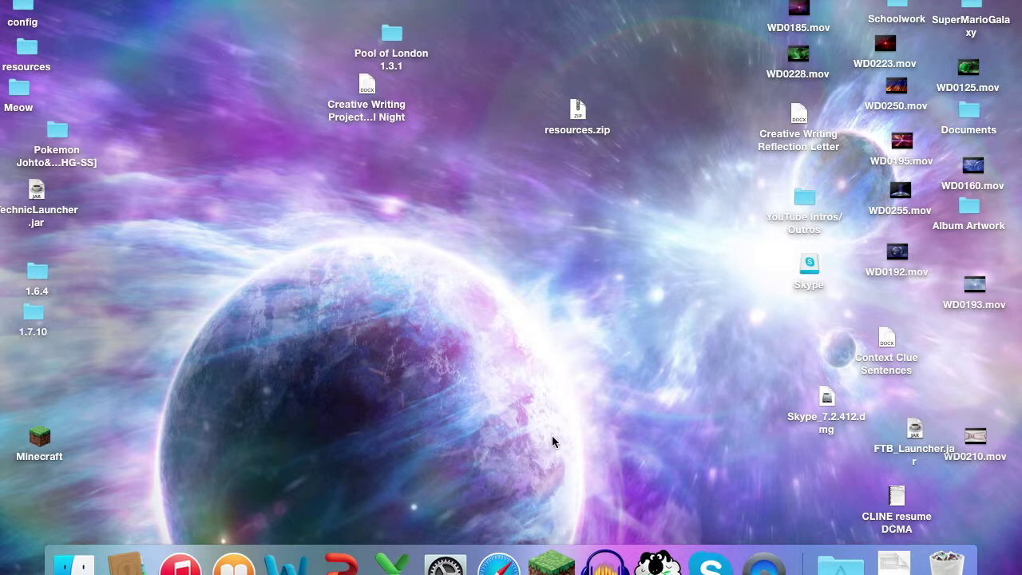
# Launch the Minecraft Launcher and play Minecraft 1.8.1 with the current profile.
pyautogui.click(561, 565)
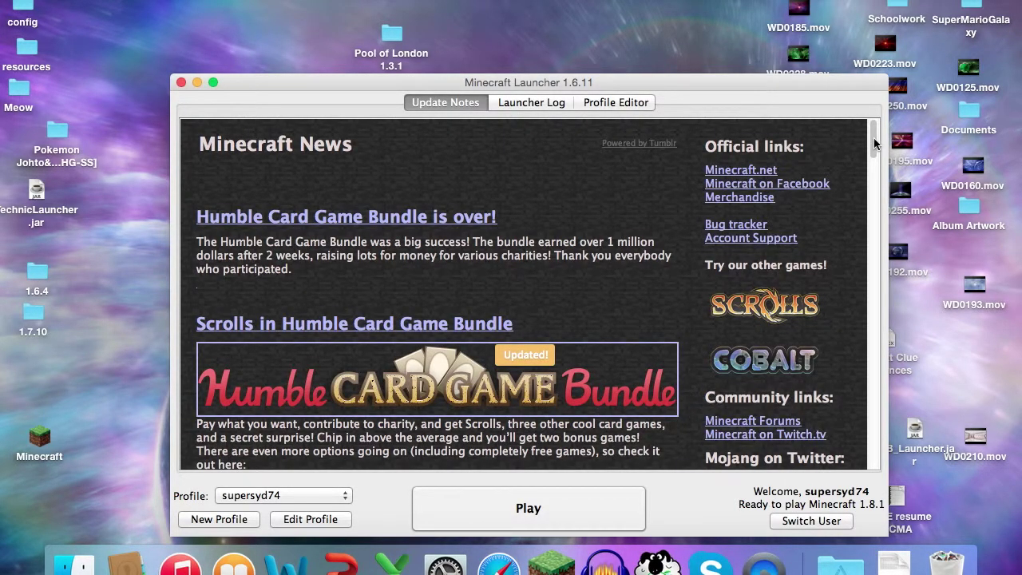
pyautogui.moveTo(875, 144); pyautogui.dragTo(849, 90)
pyautogui.click(588, 503)
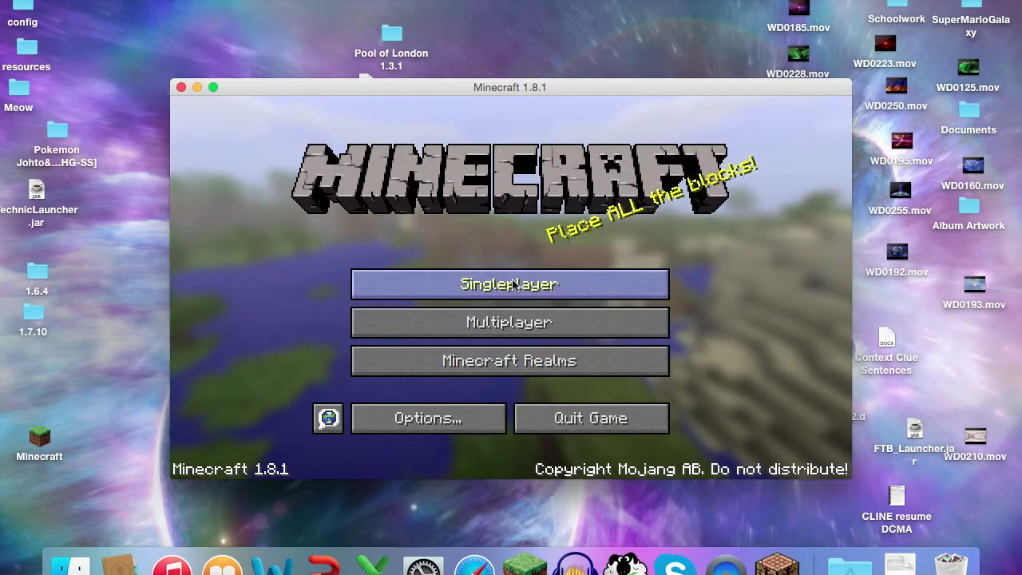
# Create a default-settings world named New World from Singleplayer, after checking More World Options.
pyautogui.click(517, 283)
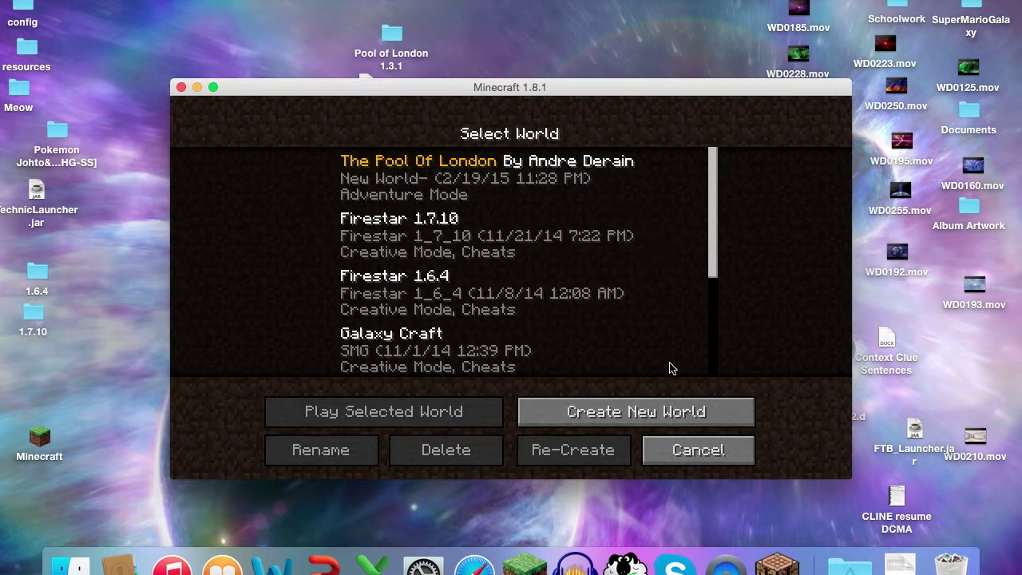
pyautogui.click(627, 417)
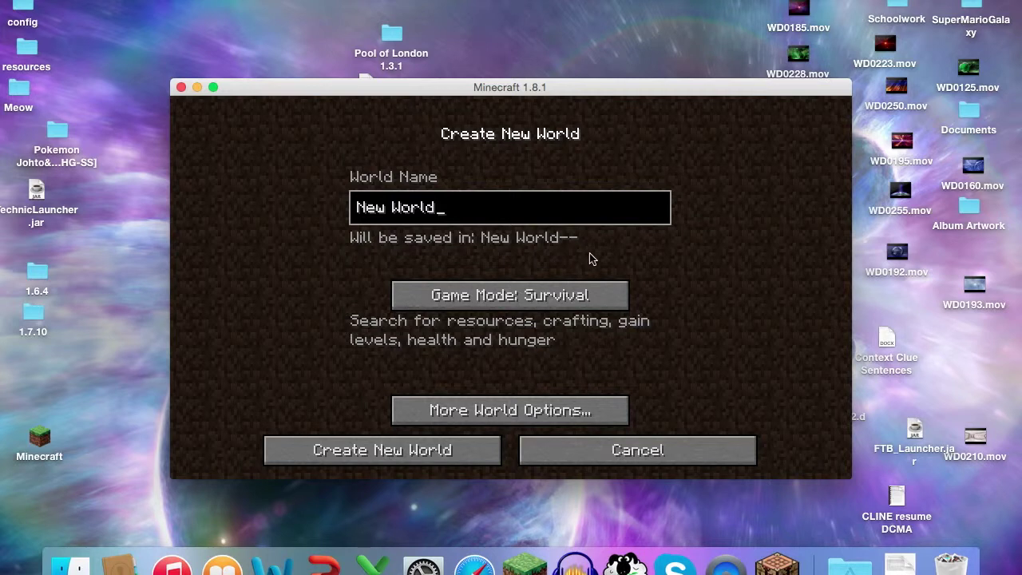
pyautogui.click(503, 406)
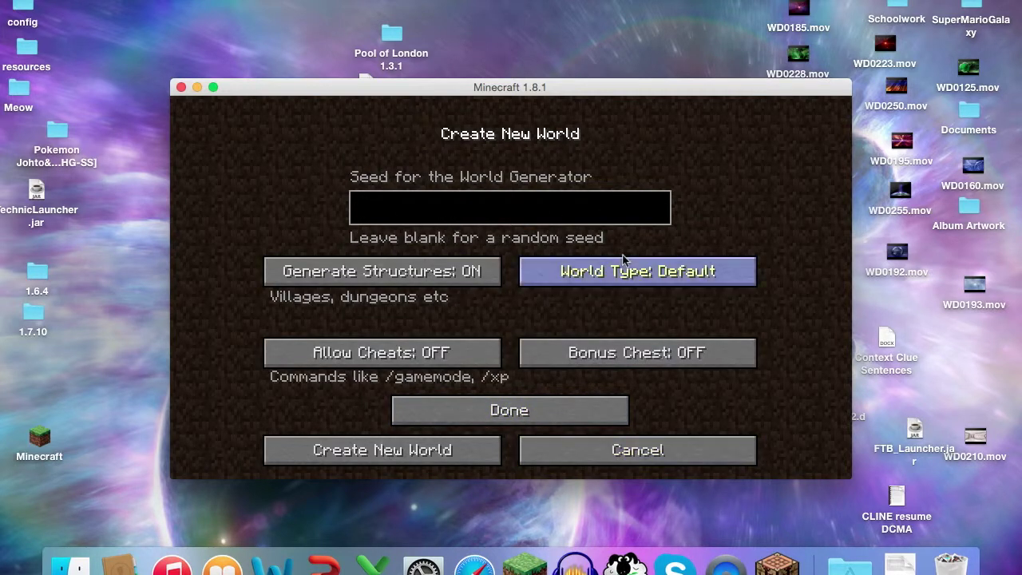
pyautogui.click(504, 412)
pyautogui.click(459, 450)
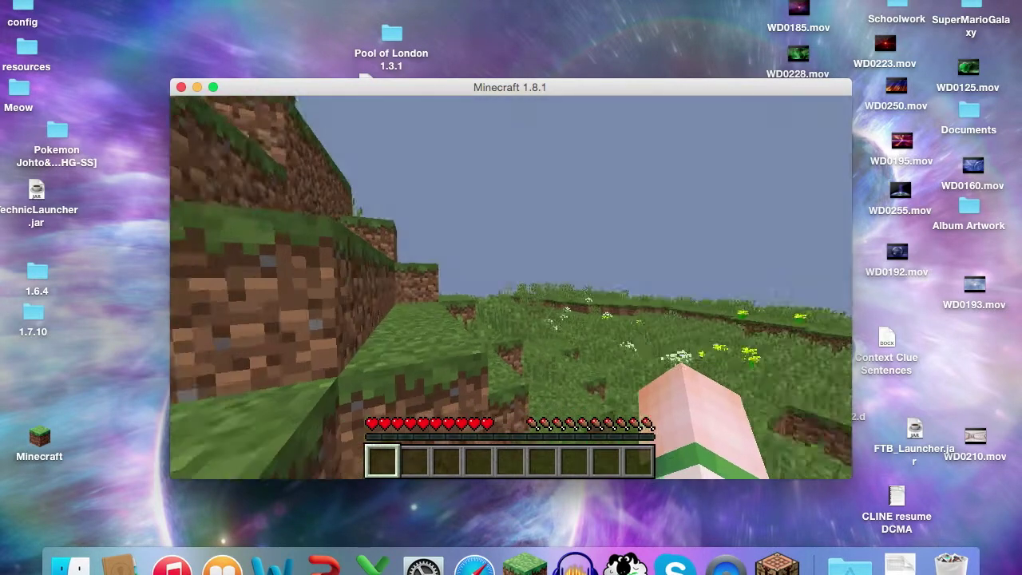
# Pause the game, save and quit to the title screen, and quit Minecraft.
pyautogui.moveTo(511, 287)
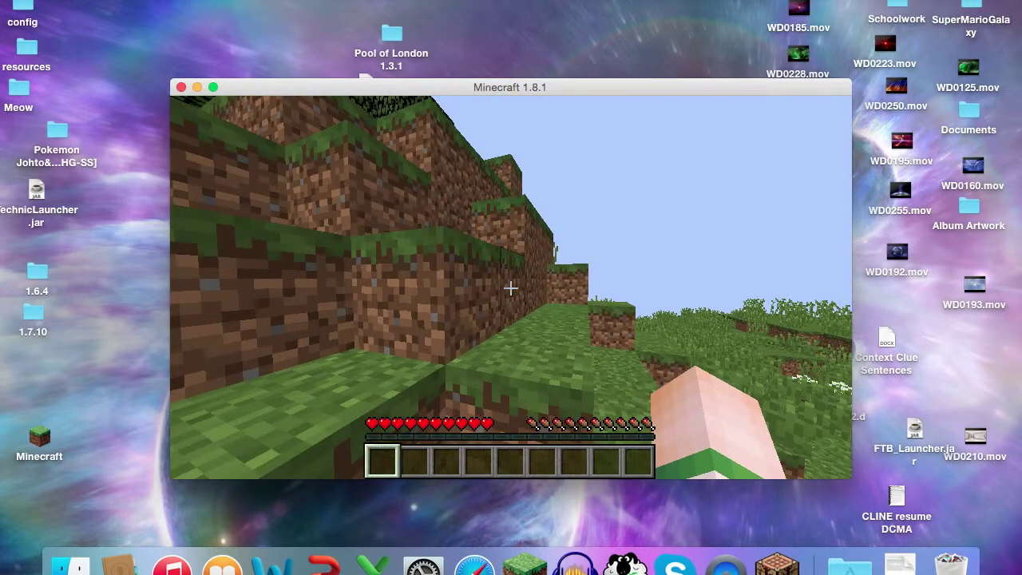
pyautogui.press('Escape')
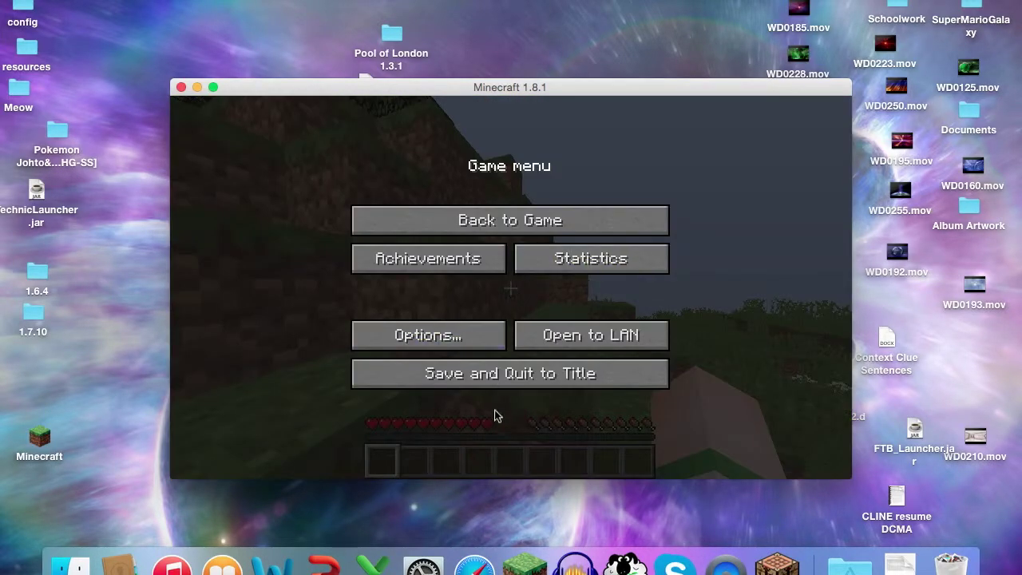
pyautogui.click(483, 373)
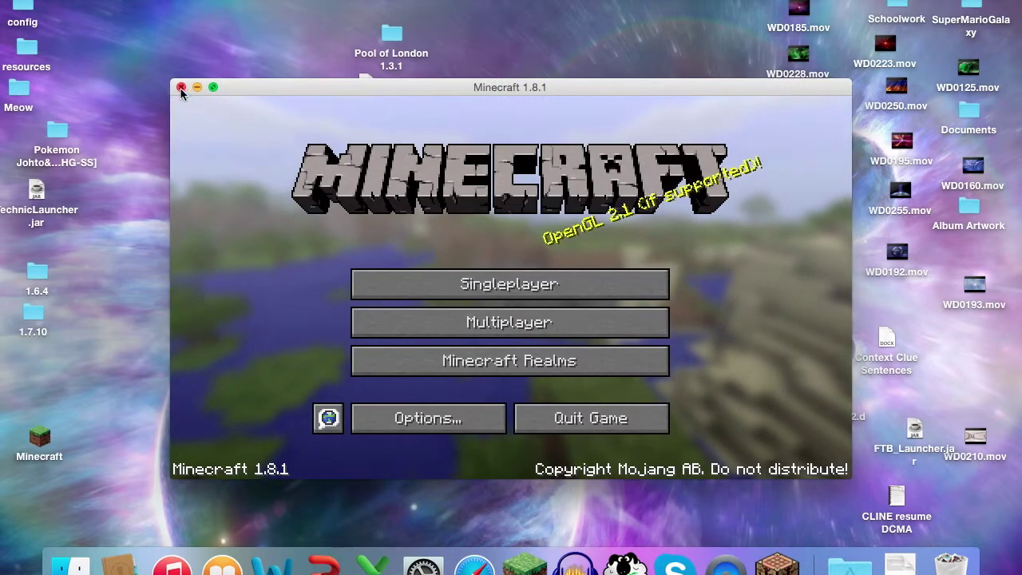
pyautogui.click(182, 88)
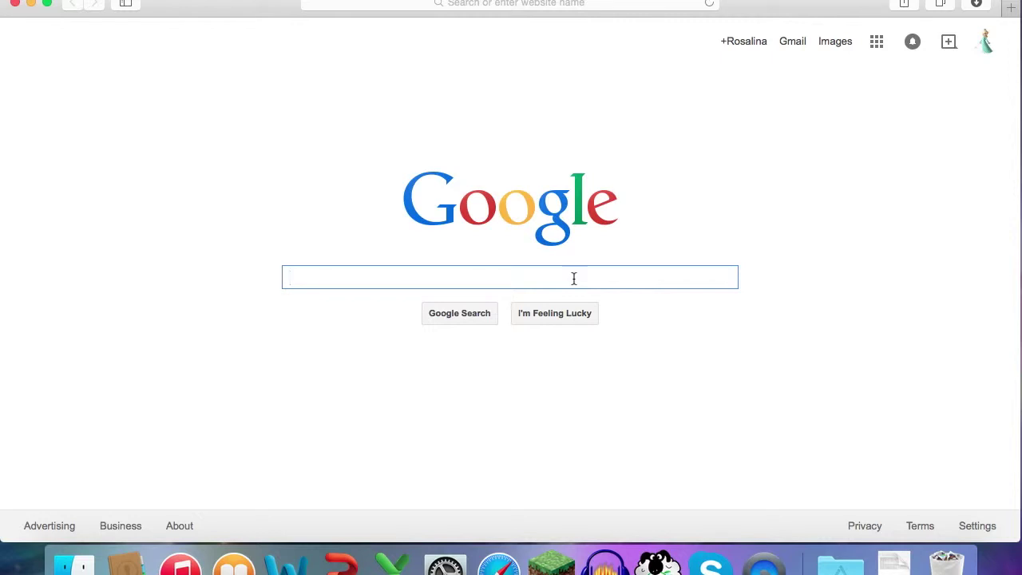
# Search Google for 'minecraft maps' and browse the results led by minecraftmaps.com.
pyautogui.write('minec')
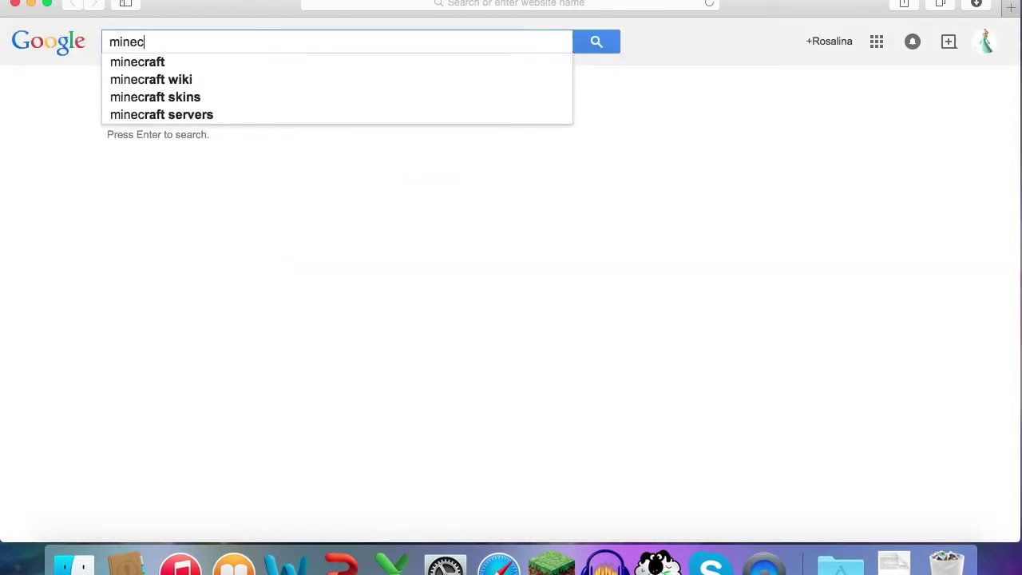
pyautogui.write('raft maps')
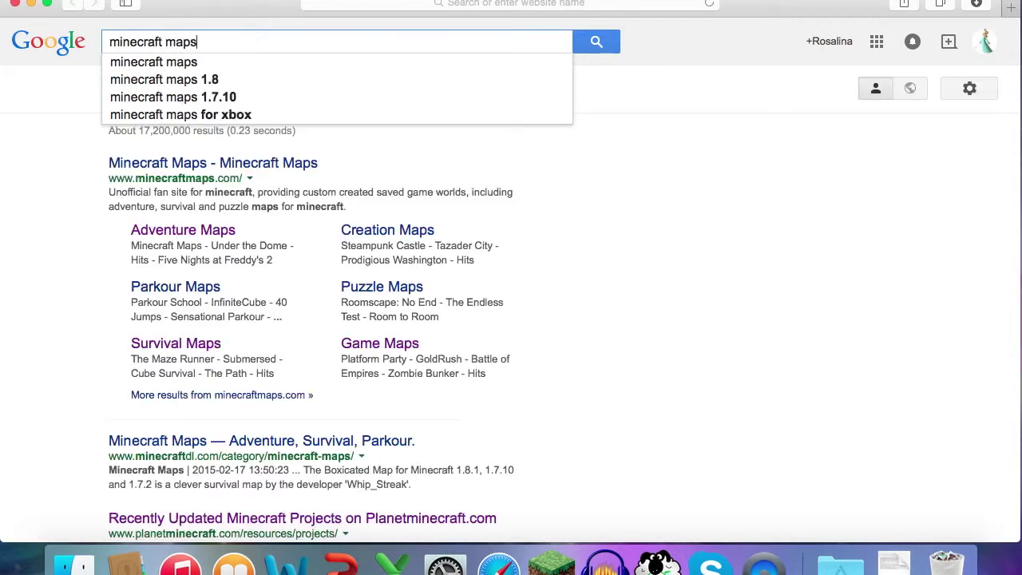
pyautogui.press('Return')
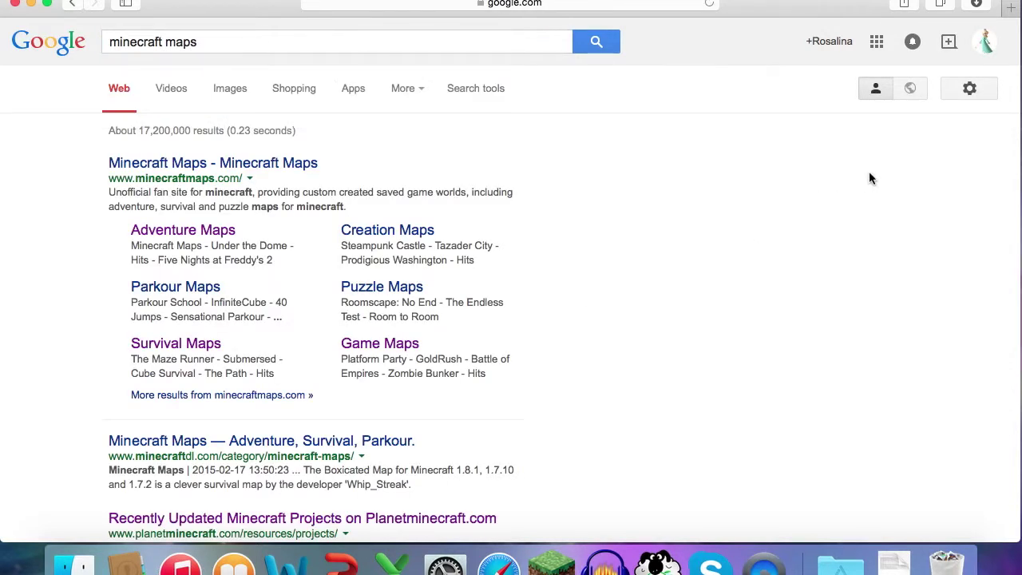
pyautogui.scroll(-8, 869, 178)
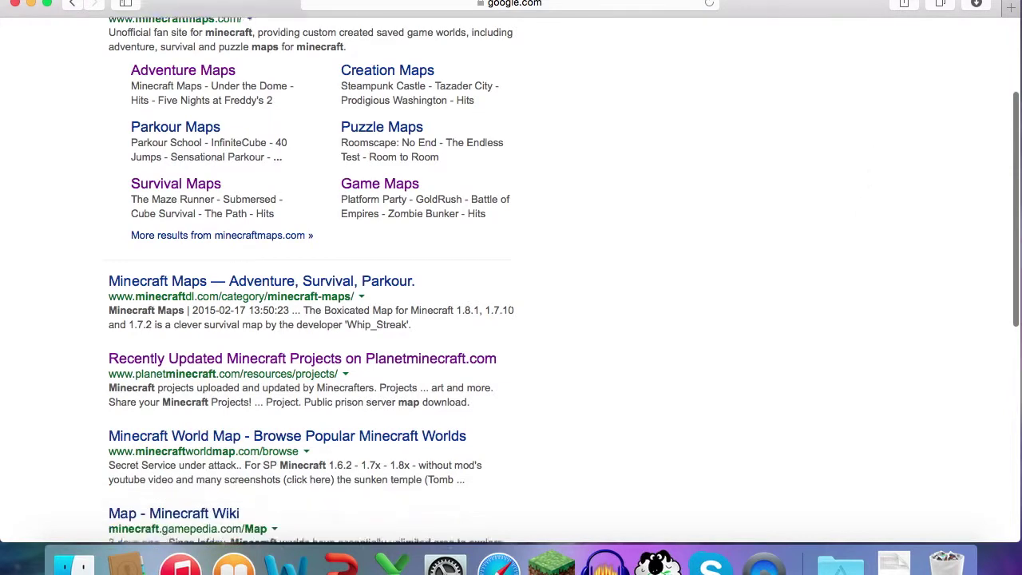
pyautogui.scroll(-3, 877, 219)
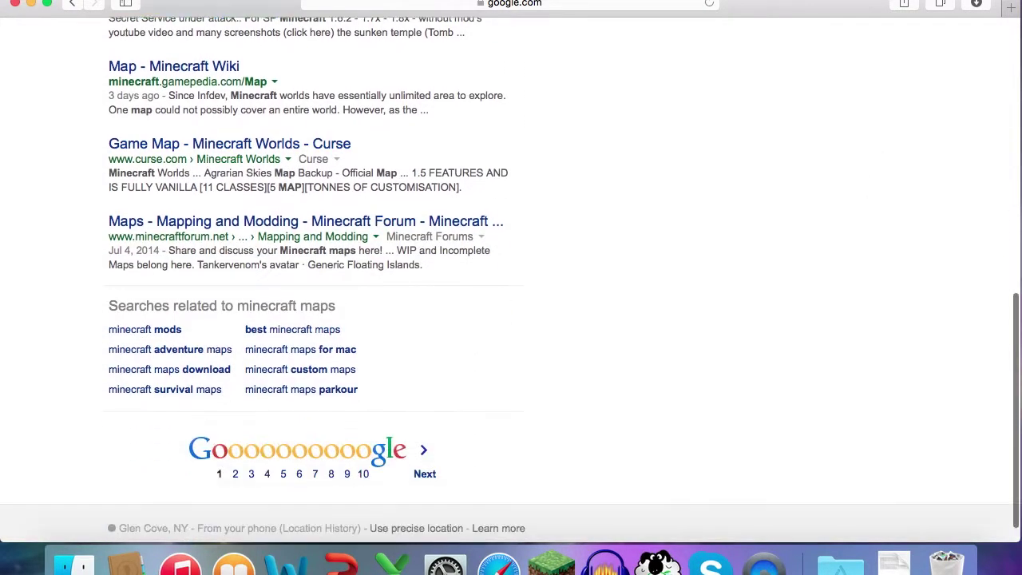
pyautogui.scroll(8, 875, 180)
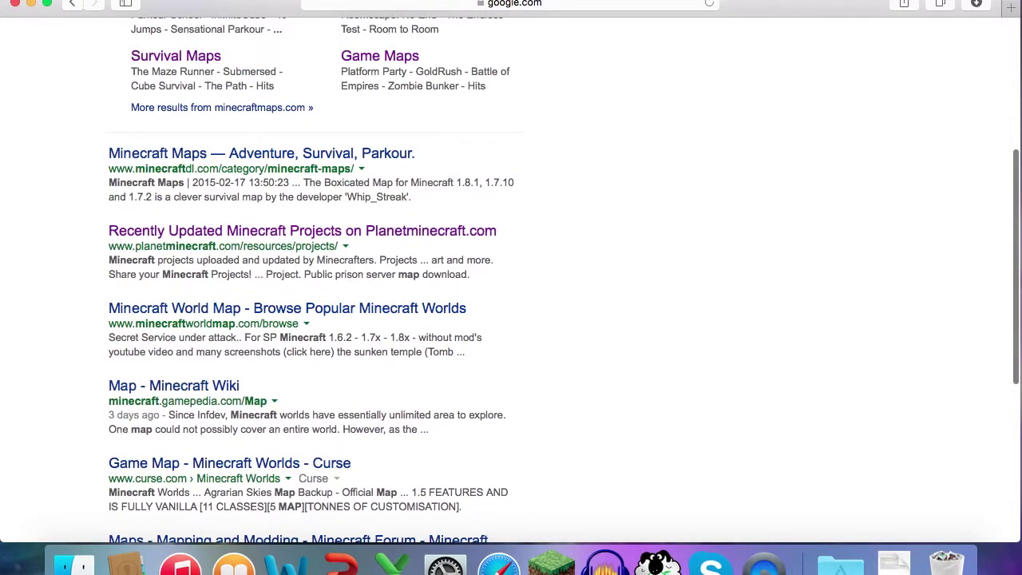
pyautogui.scroll(7, 876, 187)
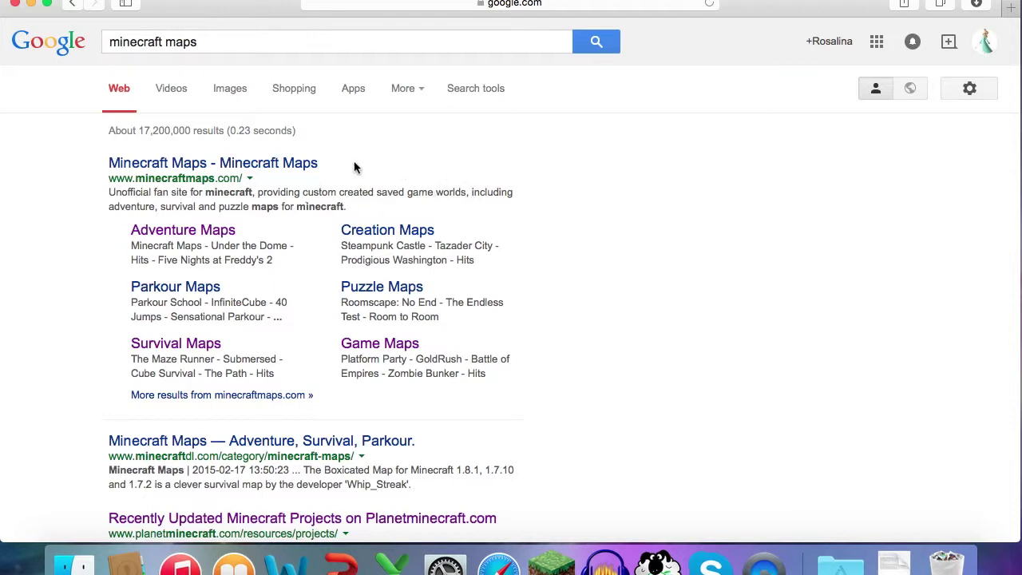
pyautogui.scroll(-8, 570, 145)
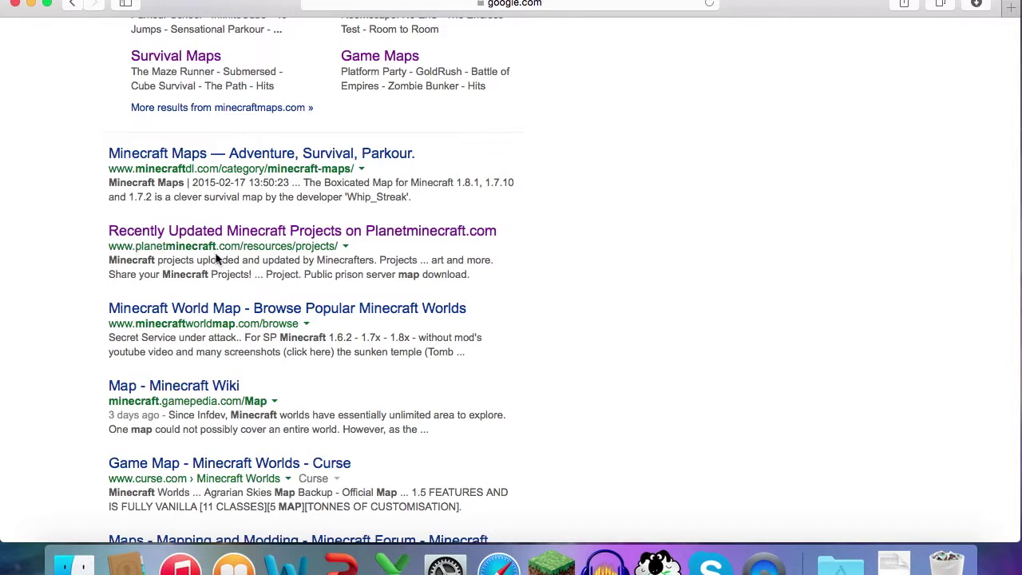
pyautogui.scroll(-4, 216, 258)
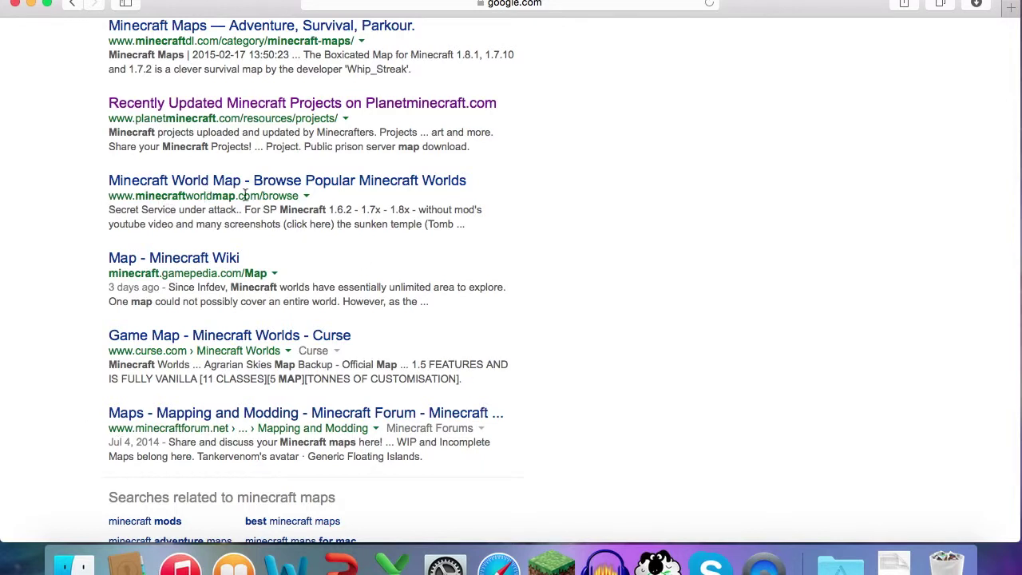
pyautogui.scroll(3, 438, 214)
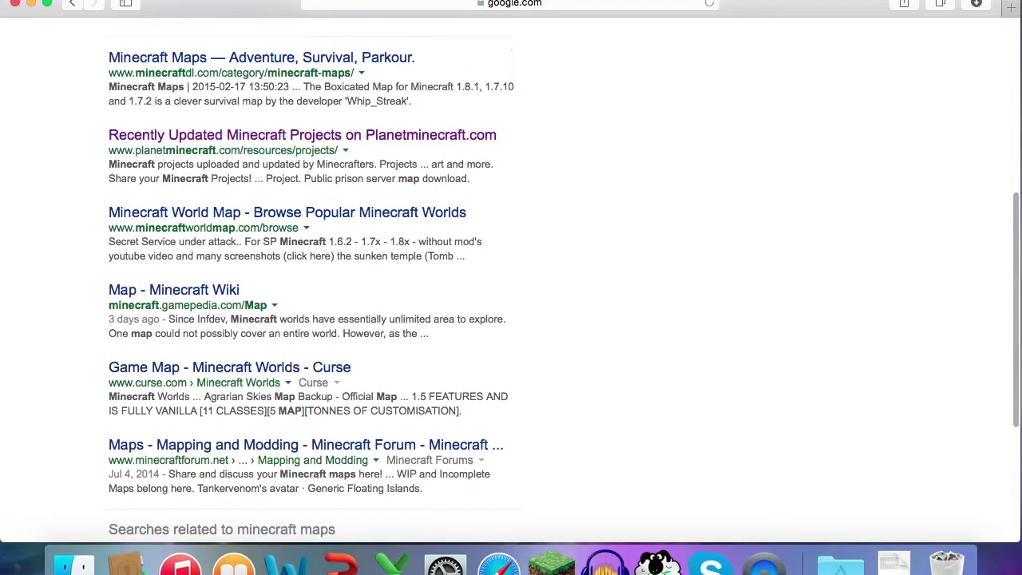
pyautogui.scroll(8, 11, 268)
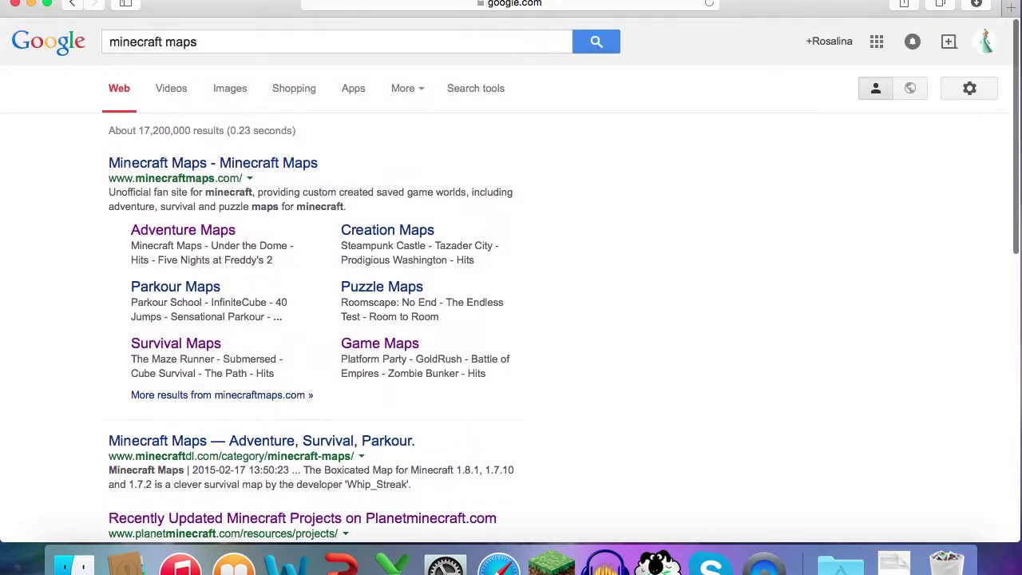
# Open the Adventure Maps listing on minecraftmaps.com and scroll through the maps.
pyautogui.click(178, 234)
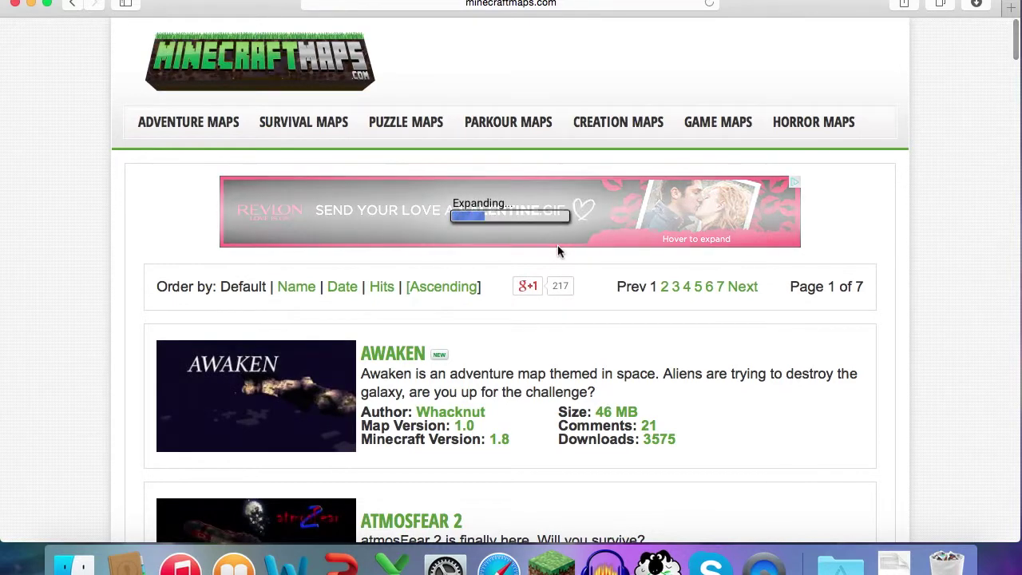
pyautogui.scroll(-1, 558, 245)
pyautogui.scroll(-5, 558, 244)
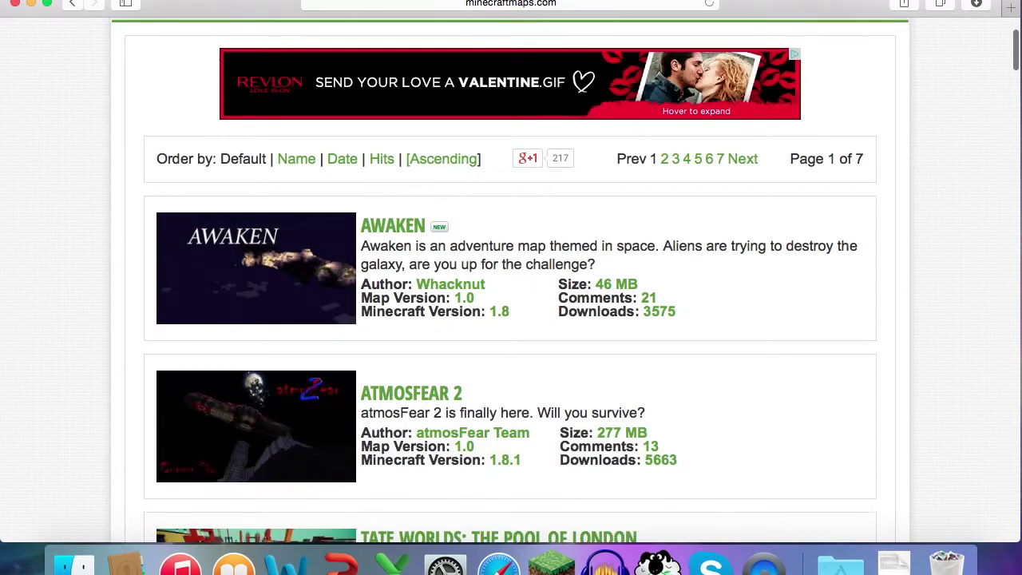
pyautogui.scroll(-4, 627, 192)
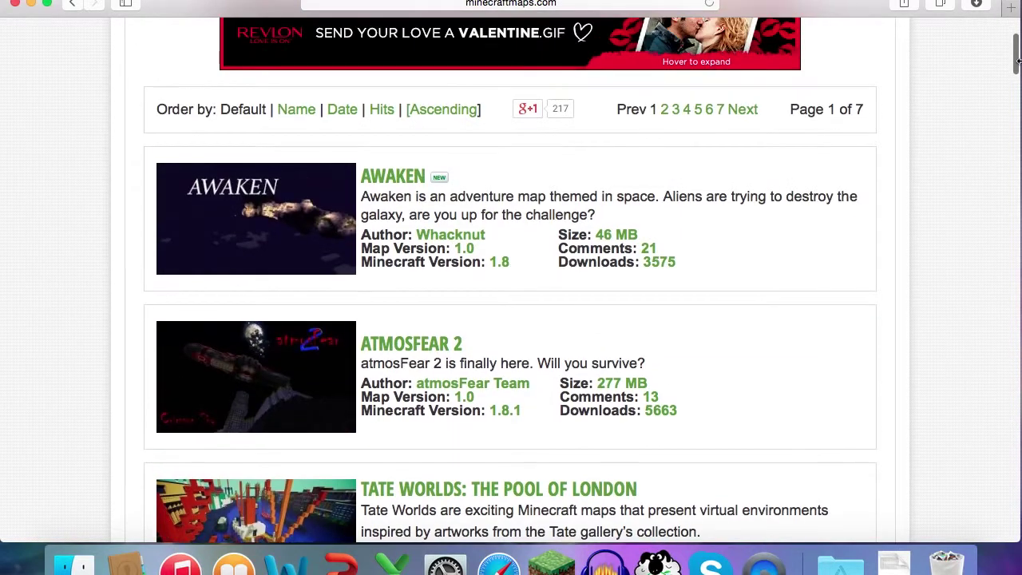
# Open the AWAKEN map's page and read through its details.
pyautogui.click(403, 174)
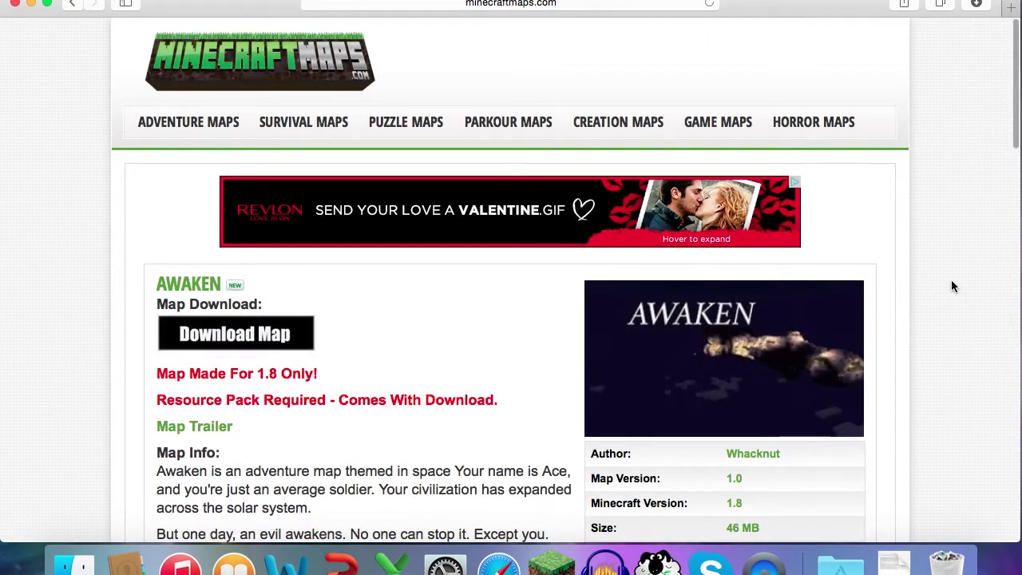
pyautogui.scroll(-2, 951, 279)
pyautogui.scroll(-5, 951, 279)
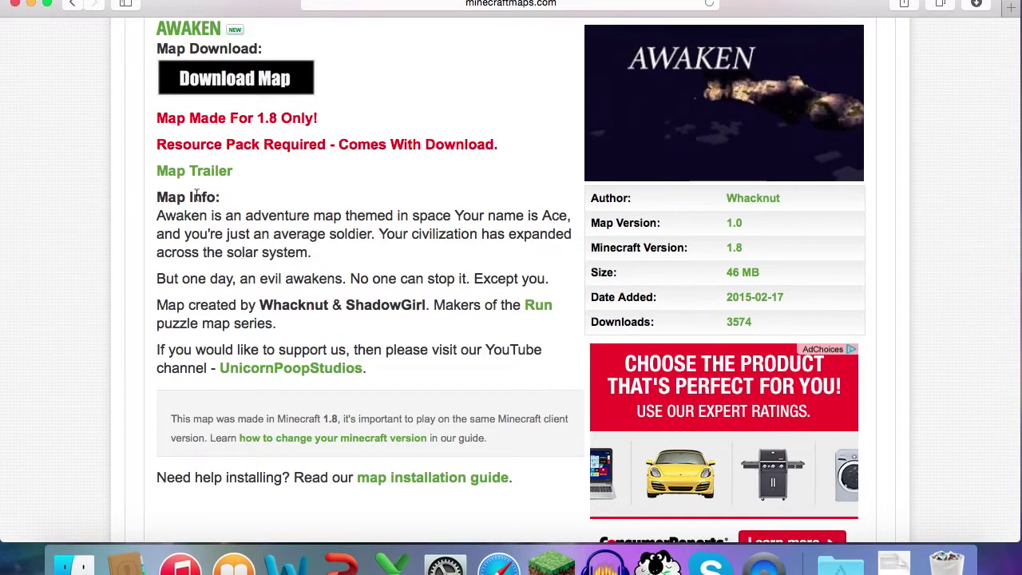
pyautogui.scroll(-2, 93, 223)
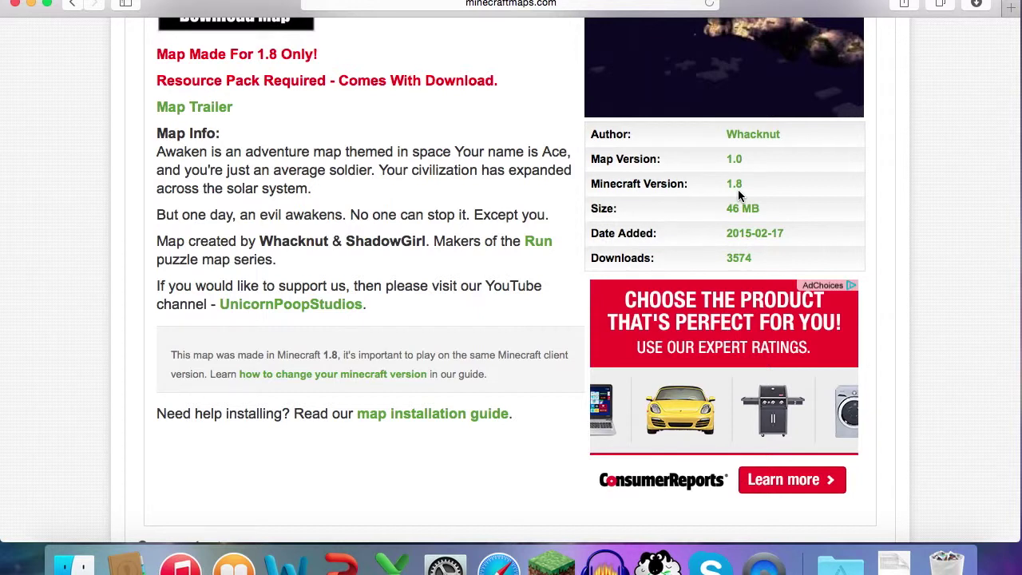
pyautogui.scroll(3, 738, 190)
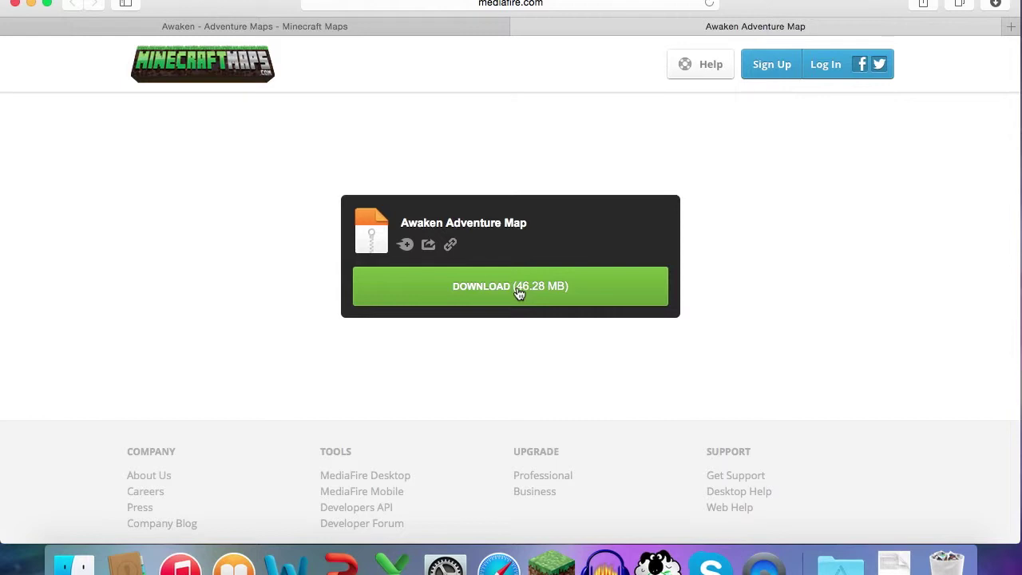
# Download the 46.28 MB Awaken Adventure Map file and close the Safari window.
pyautogui.click(559, 284)
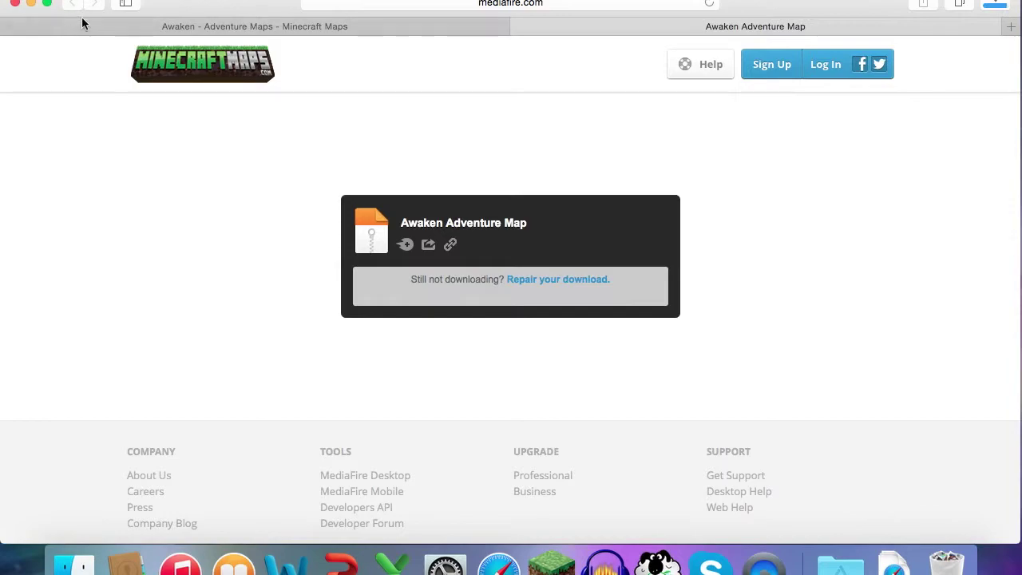
pyautogui.click(15, 4)
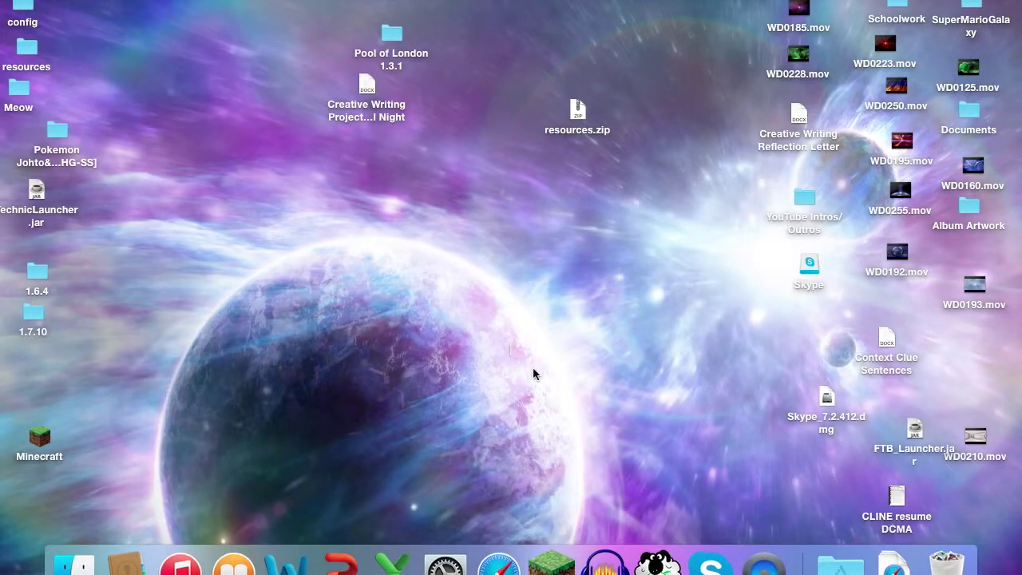
# Drag the Awaken Adventure Map folder from Downloads onto the desktop and reopen Minecraft Launcher.
pyautogui.click(895, 563)
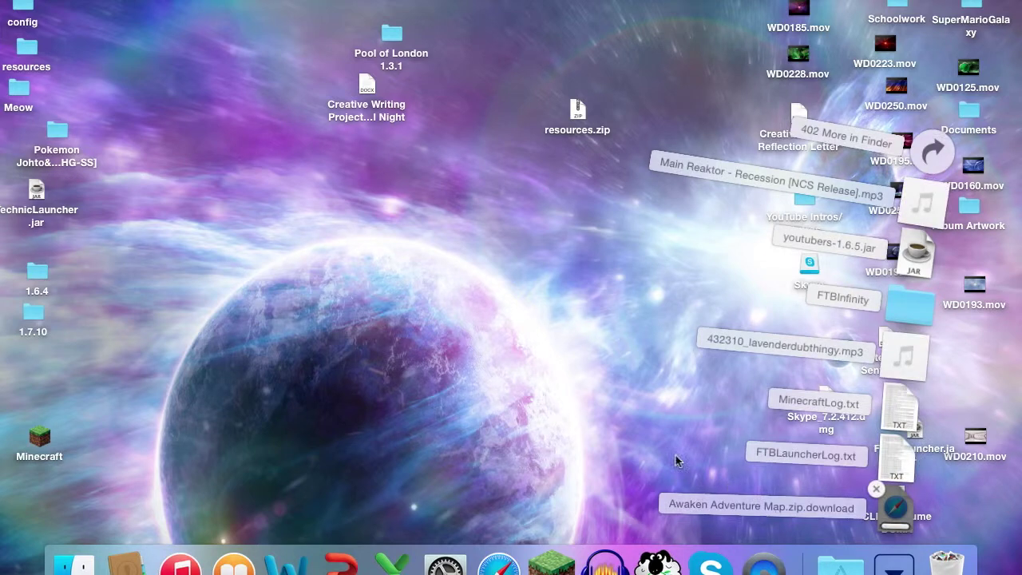
pyautogui.click(605, 475)
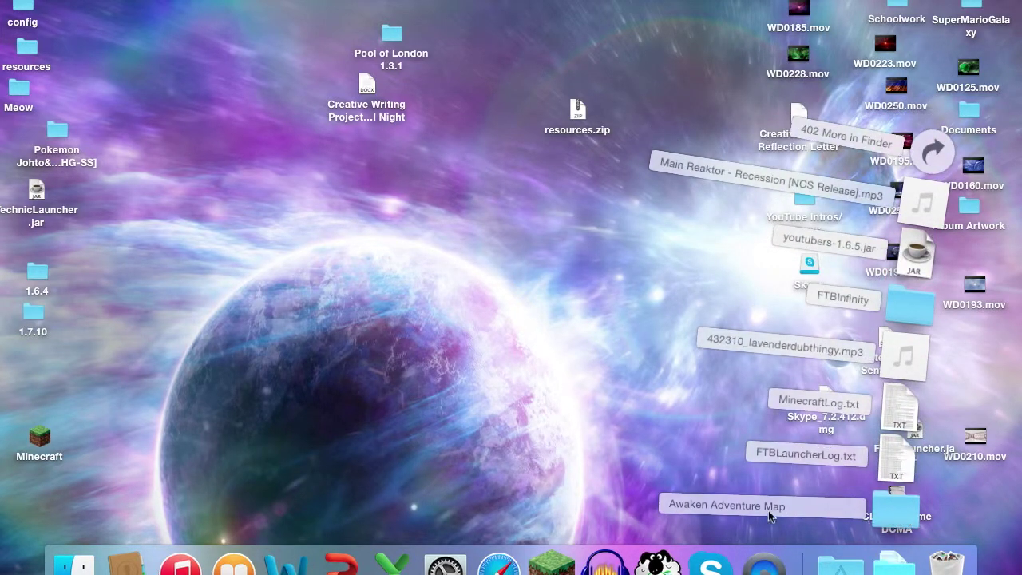
pyautogui.moveTo(883, 509); pyautogui.dragTo(662, 32)
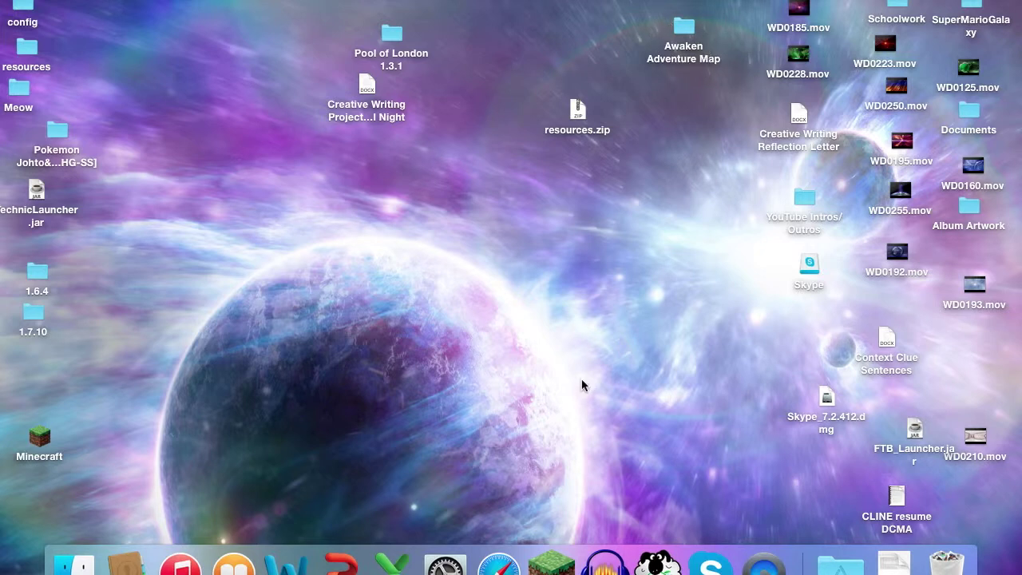
pyautogui.click(544, 565)
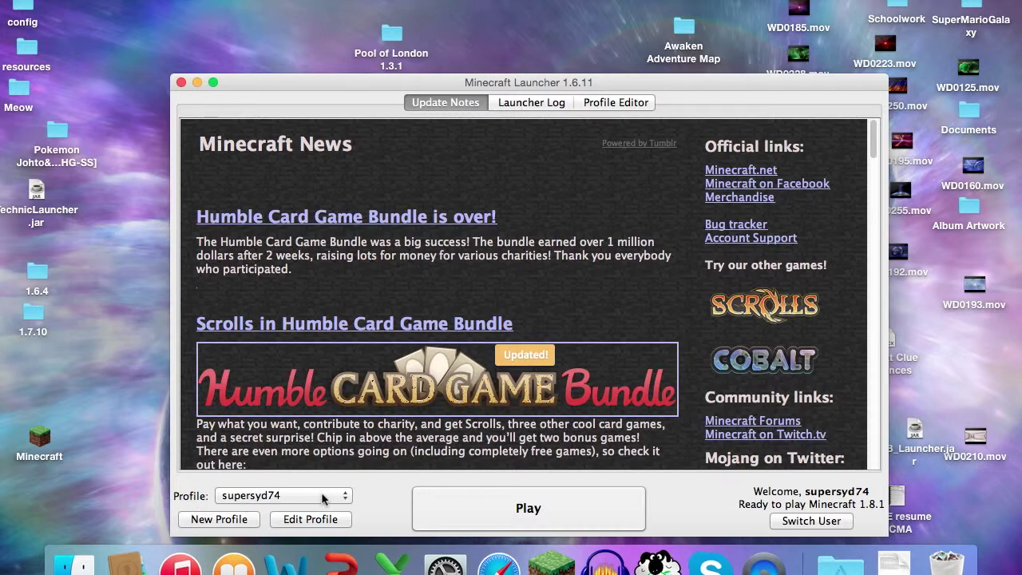
# Open the current profile's settings, set to release 1.8.1, and open its game directory.
pyautogui.click(331, 519)
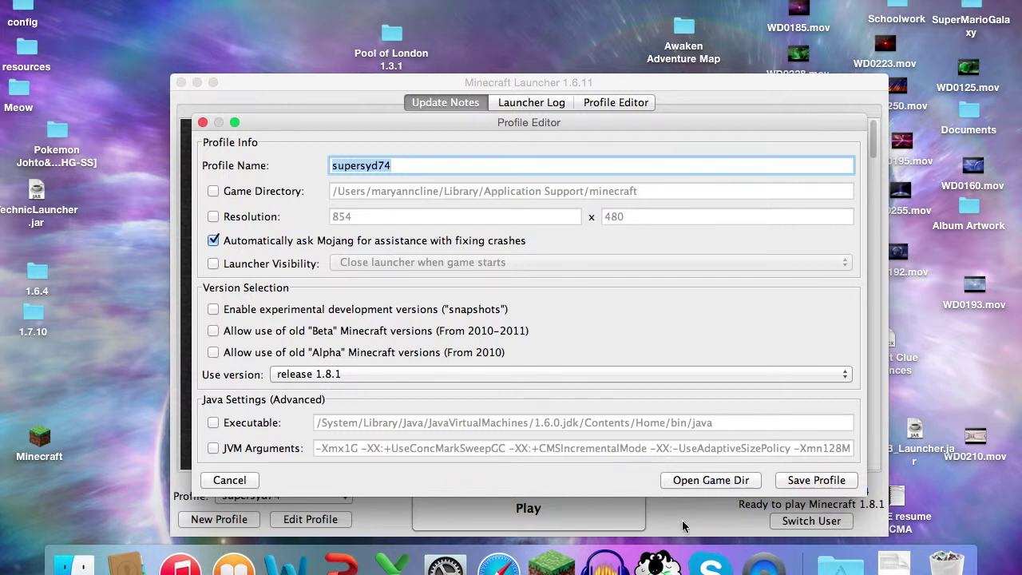
pyautogui.click(704, 482)
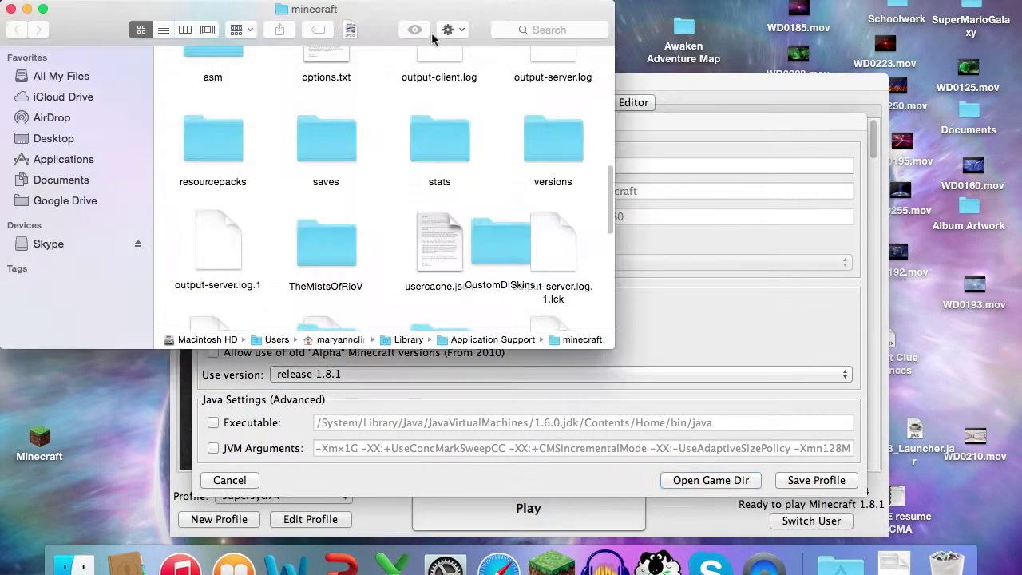
# Navigate from the minecraft game folder into saves and open the New World-- world folder.
pyautogui.moveTo(335, 23); pyautogui.dragTo(513, 68)
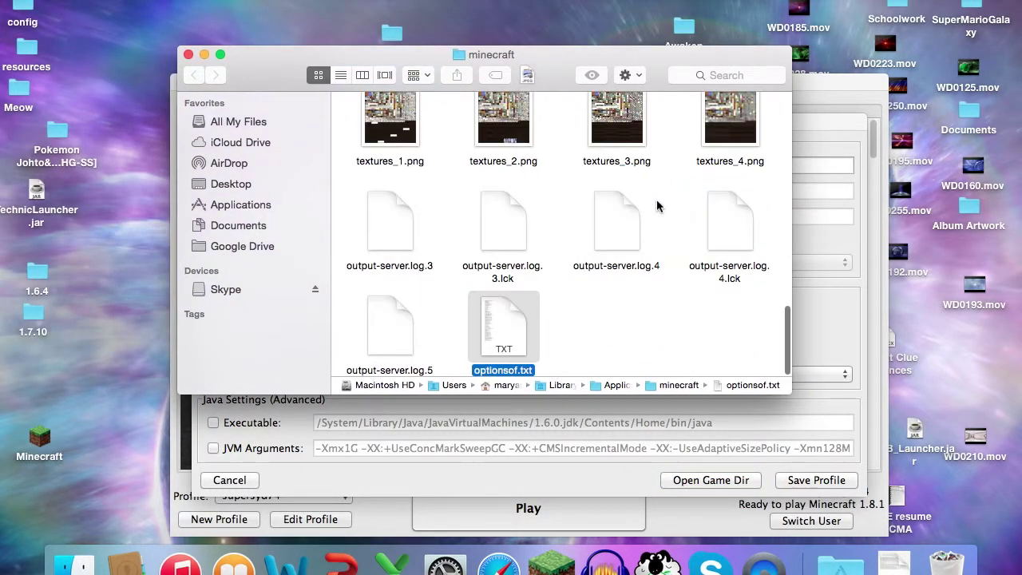
pyautogui.press('Up')
pyautogui.press('Up')
pyautogui.press('Up')
pyautogui.press('Up')
pyautogui.press('Up')
pyautogui.press('Up')
pyautogui.press('Up')
pyautogui.press('Up')
pyautogui.press('Up')
pyautogui.press('Up')
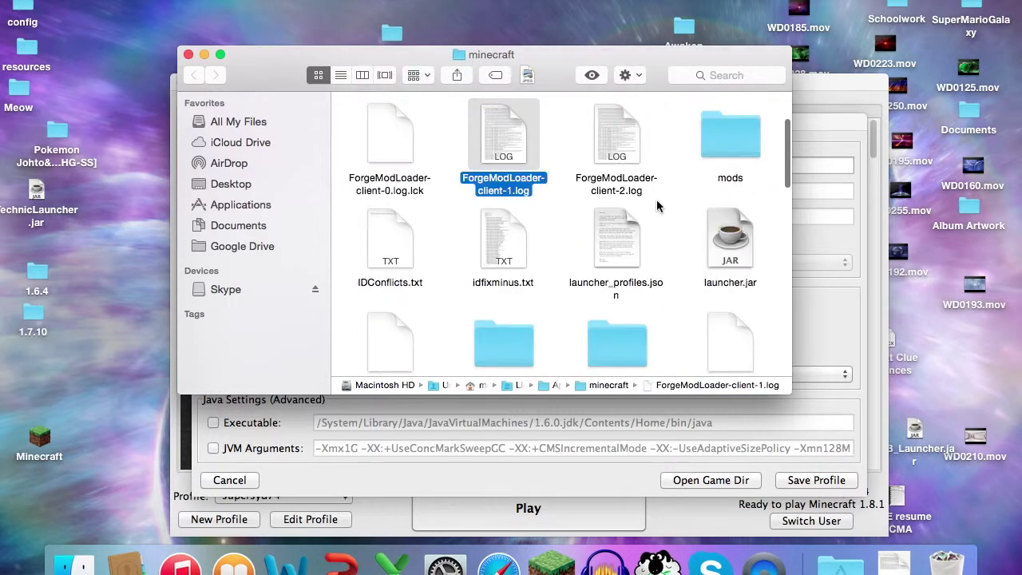
pyautogui.press('Down')
pyautogui.press('Down')
pyautogui.press('Down')
pyautogui.press('Down')
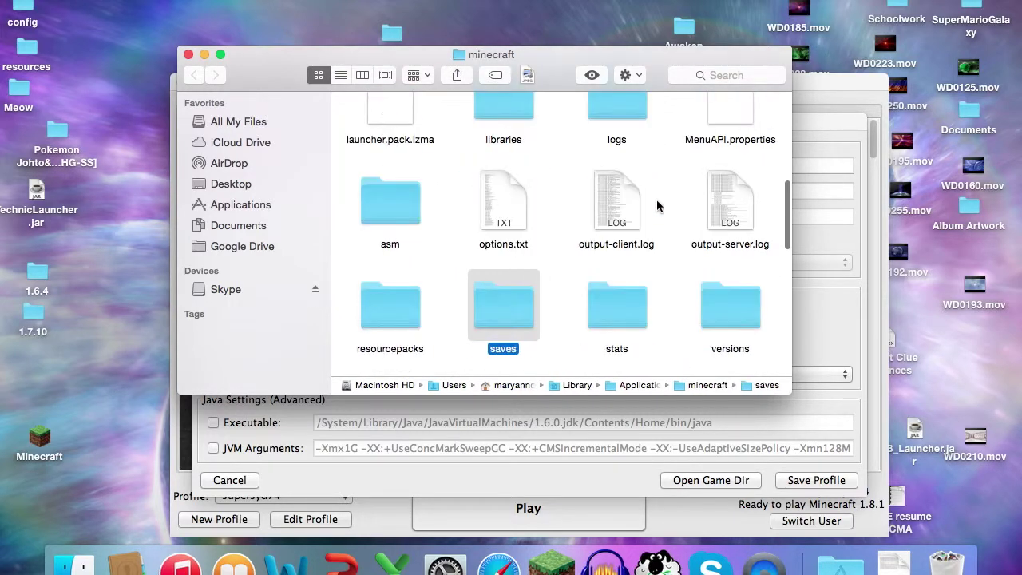
pyautogui.press('Down')
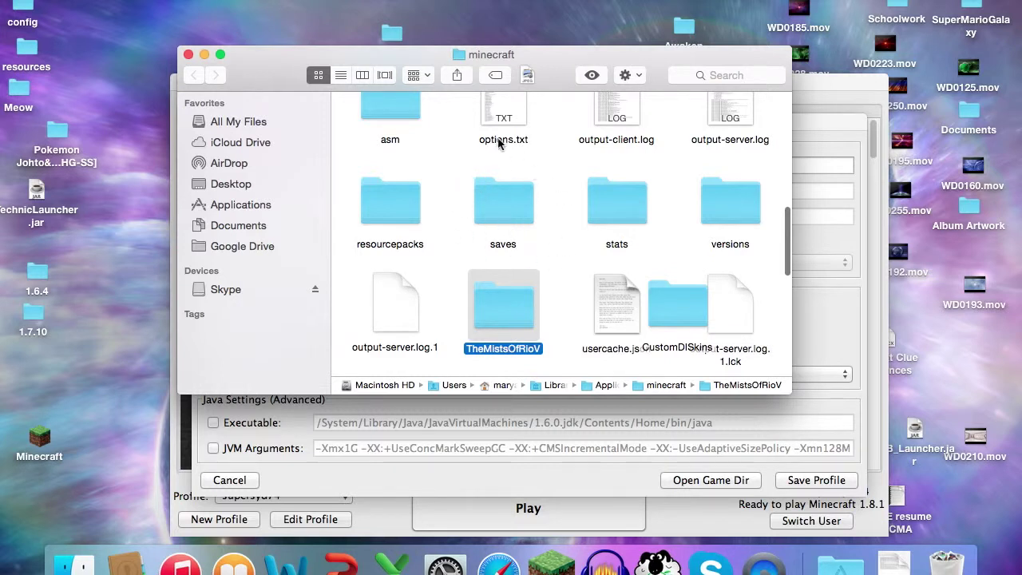
pyautogui.doubleClick(489, 194)
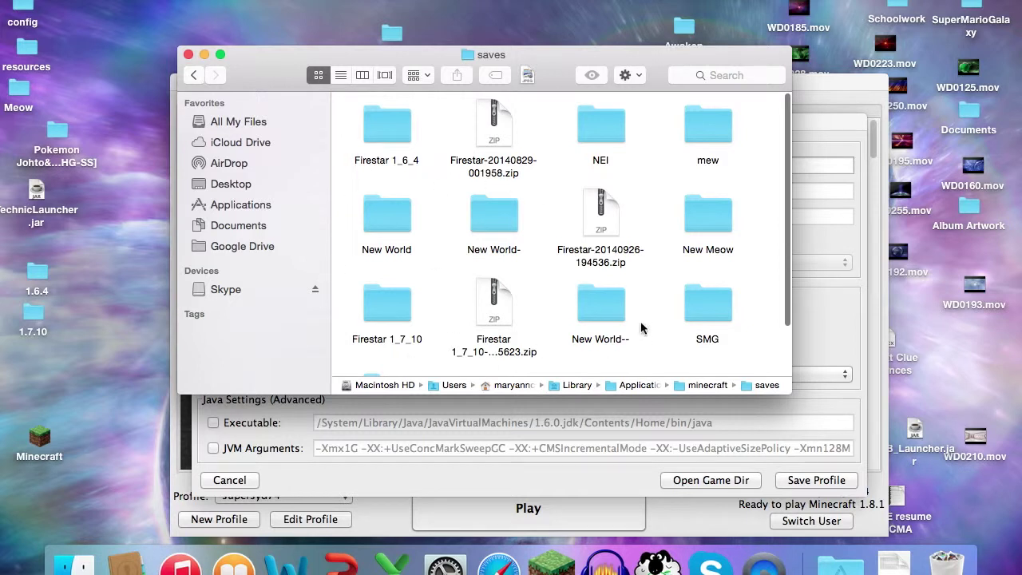
pyautogui.press('Down')
pyautogui.press('Down')
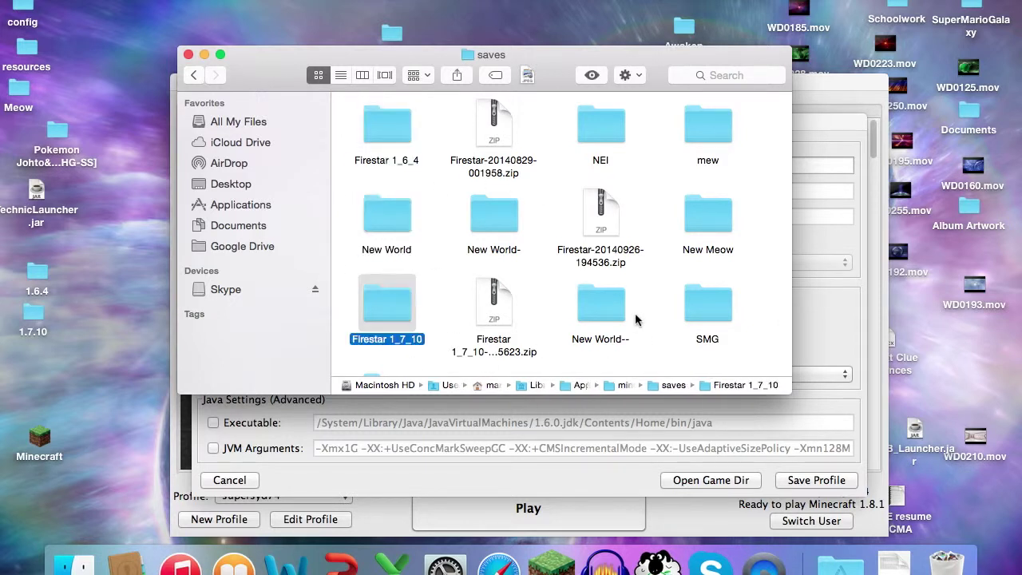
pyautogui.press('Right')
pyautogui.press('Right')
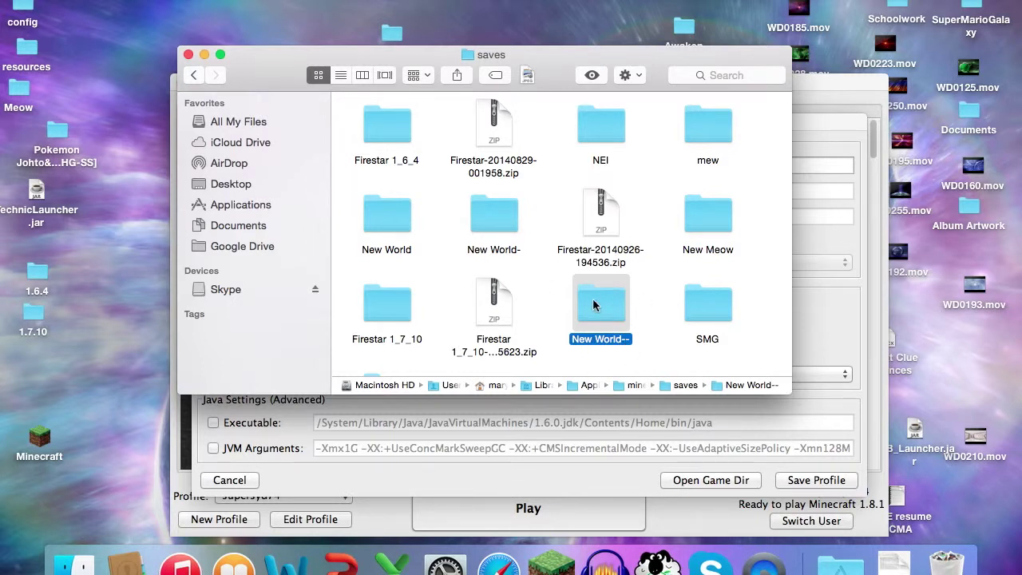
pyautogui.doubleClick(593, 304)
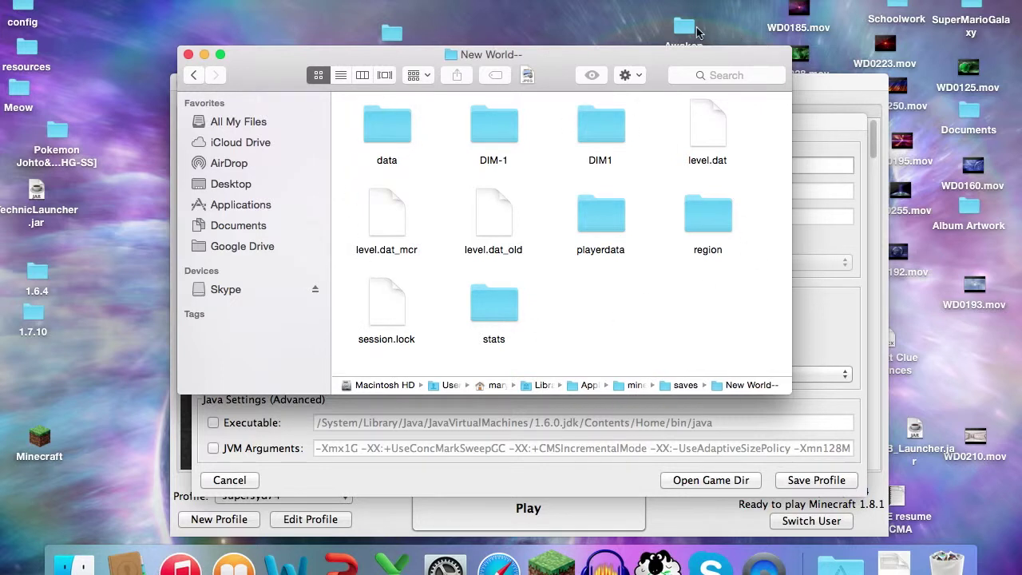
pyautogui.moveTo(650, 55); pyautogui.dragTo(654, 114)
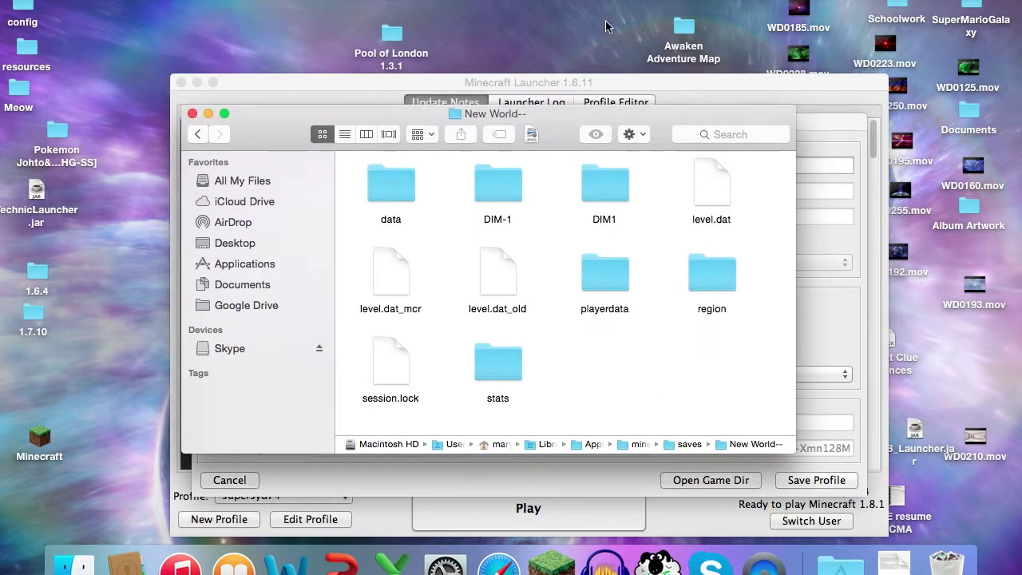
# Copy all 14 files from Awaken Adventure Map's Awaken Map 1.8 folder, then put that window away.
pyautogui.doubleClick(684, 29)
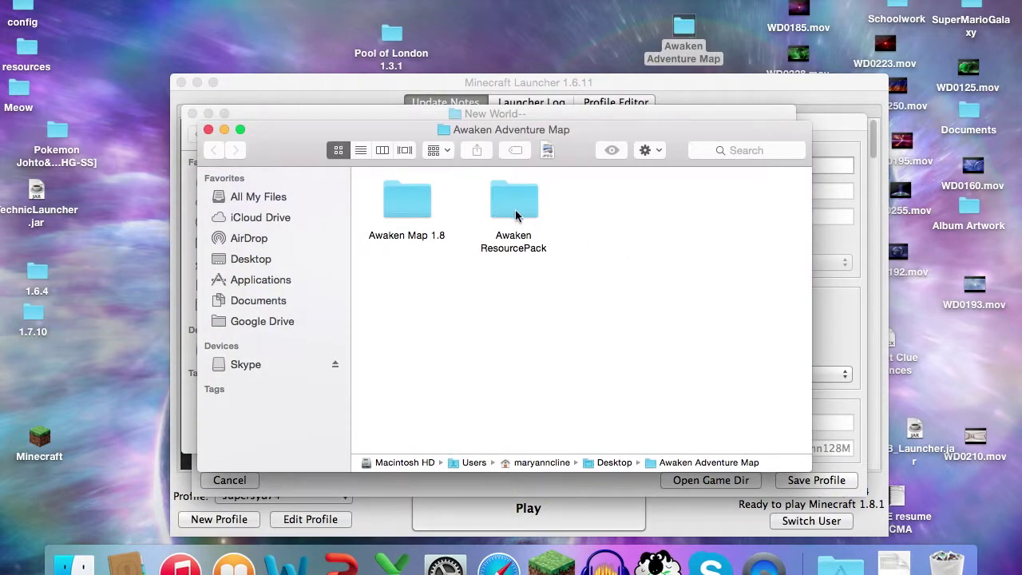
pyautogui.doubleClick(417, 209)
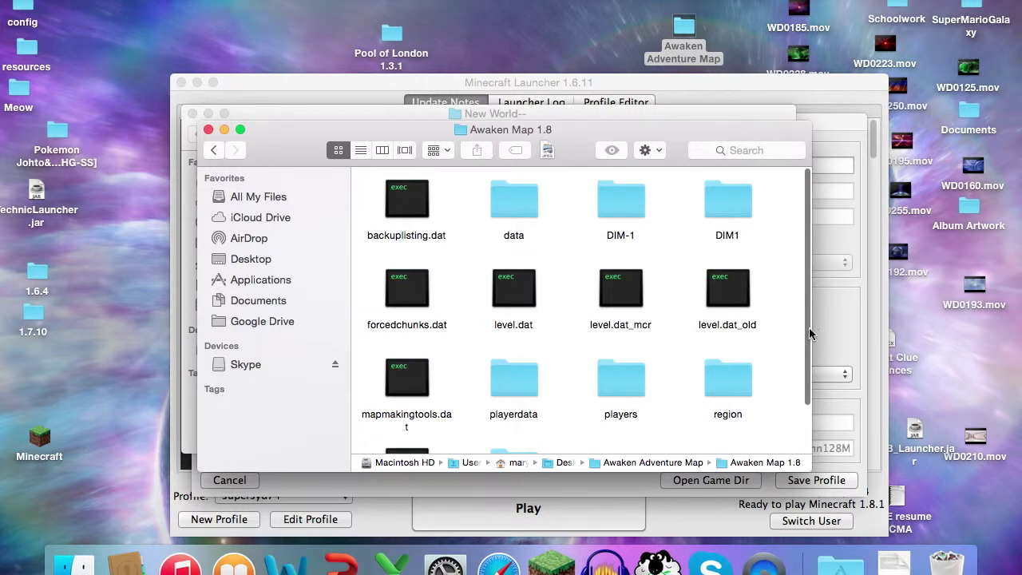
pyautogui.moveTo(808, 328); pyautogui.dragTo(810, 266)
pyautogui.moveTo(369, 209); pyautogui.dragTo(779, 473)
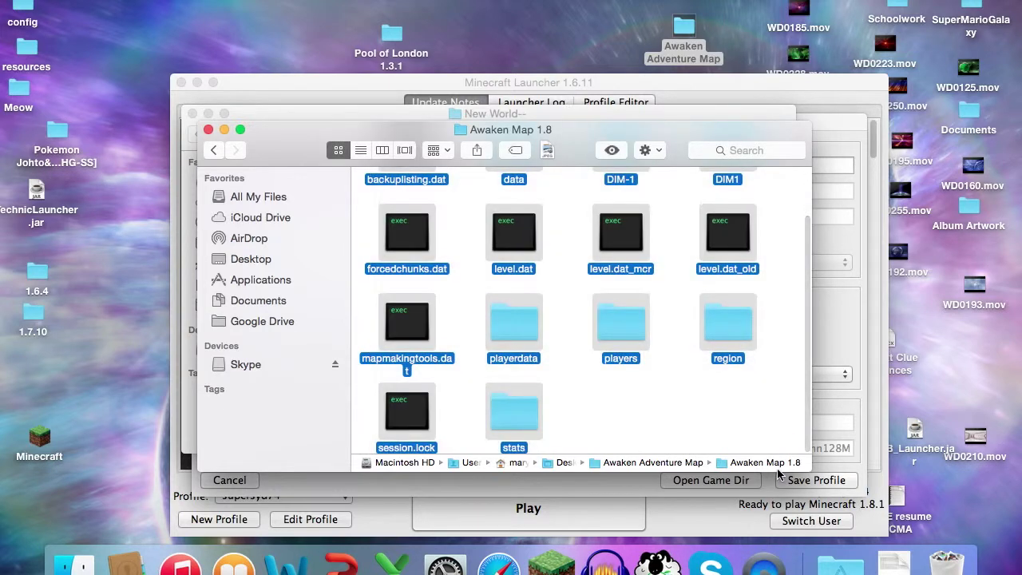
pyautogui.rightClick(428, 253)
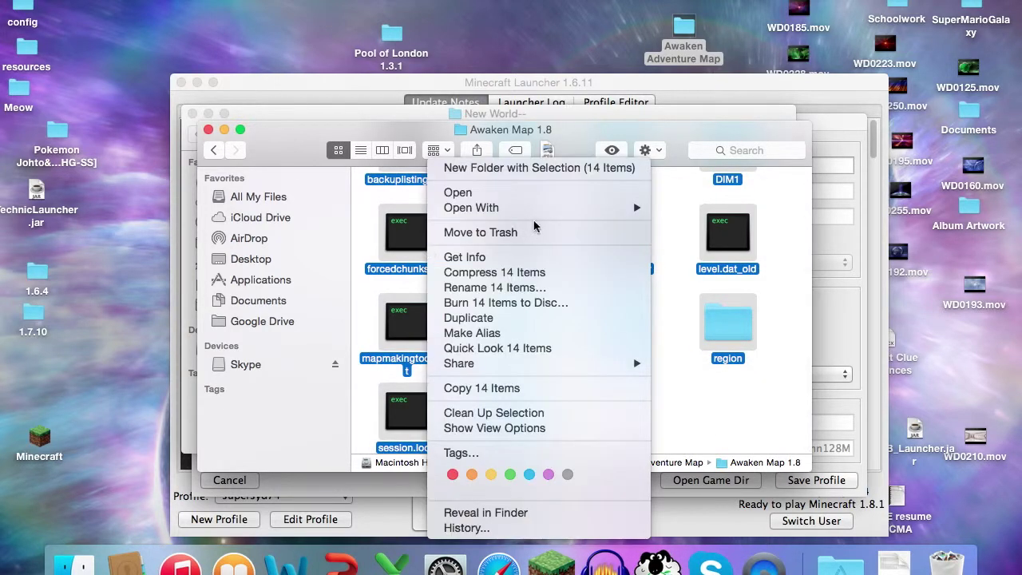
pyautogui.moveTo(536, 208)
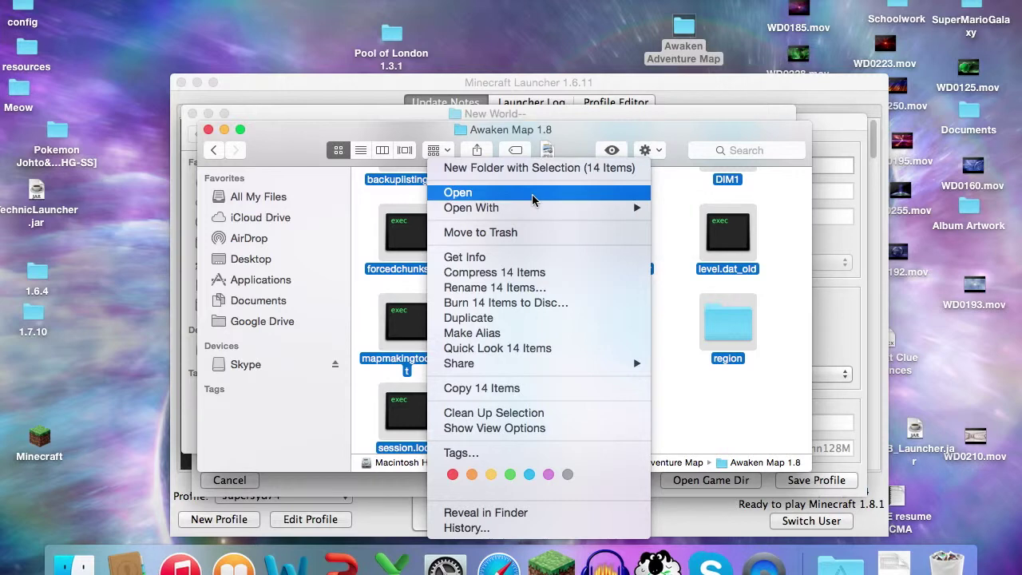
pyautogui.click(505, 389)
pyautogui.click(225, 130)
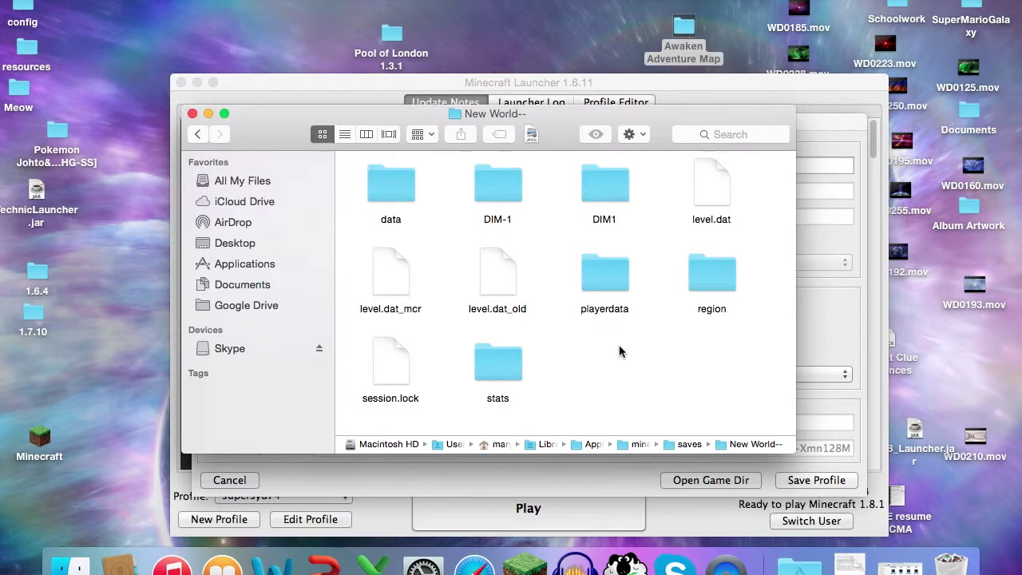
# Paste the 14 Awaken map files into New World--, replacing all duplicates, and close the folder.
pyautogui.rightClick(620, 351)
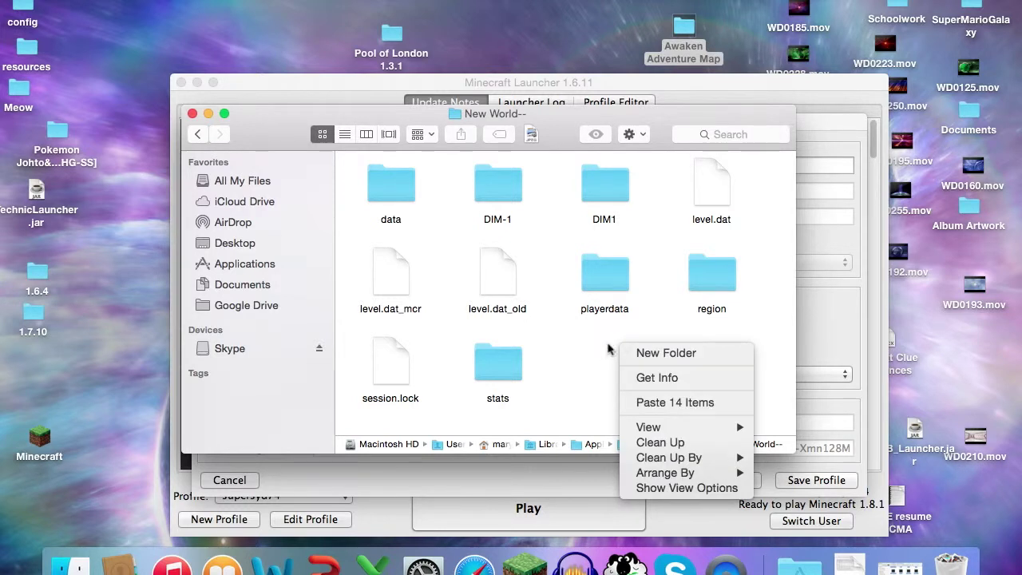
pyautogui.click(665, 403)
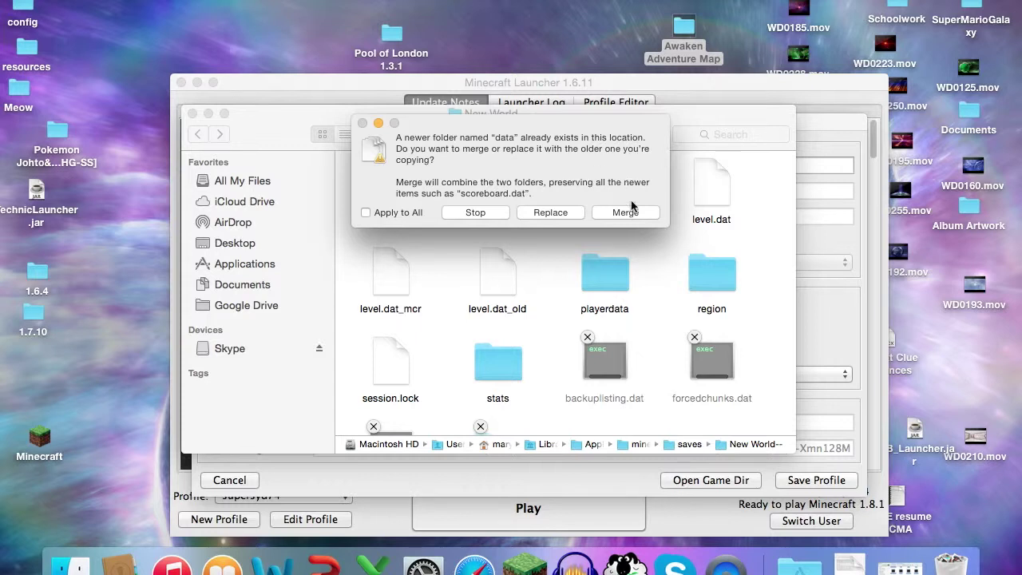
pyautogui.click(365, 213)
pyautogui.click(553, 212)
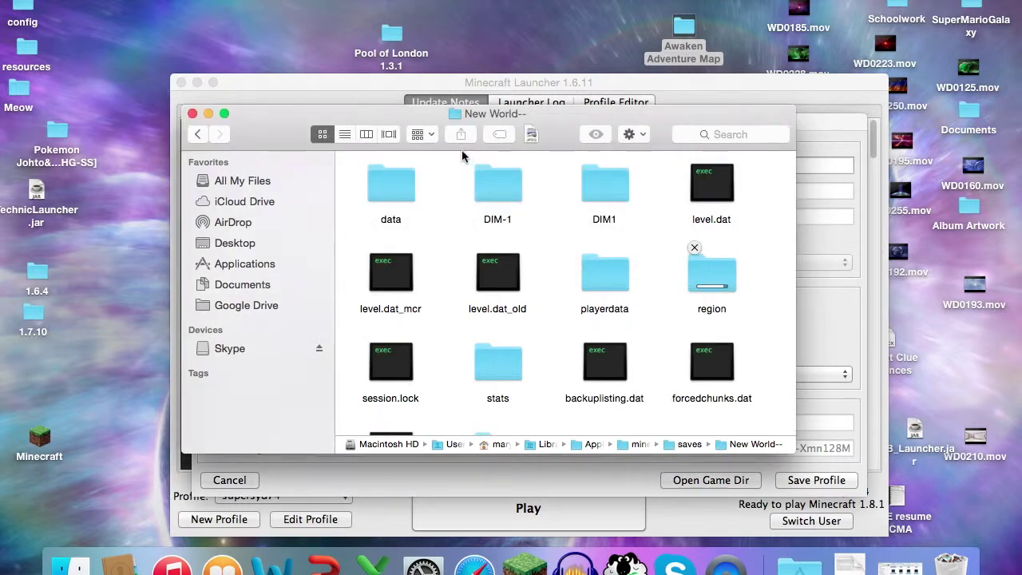
pyautogui.press('Down')
pyautogui.press('Down')
pyautogui.press('Down')
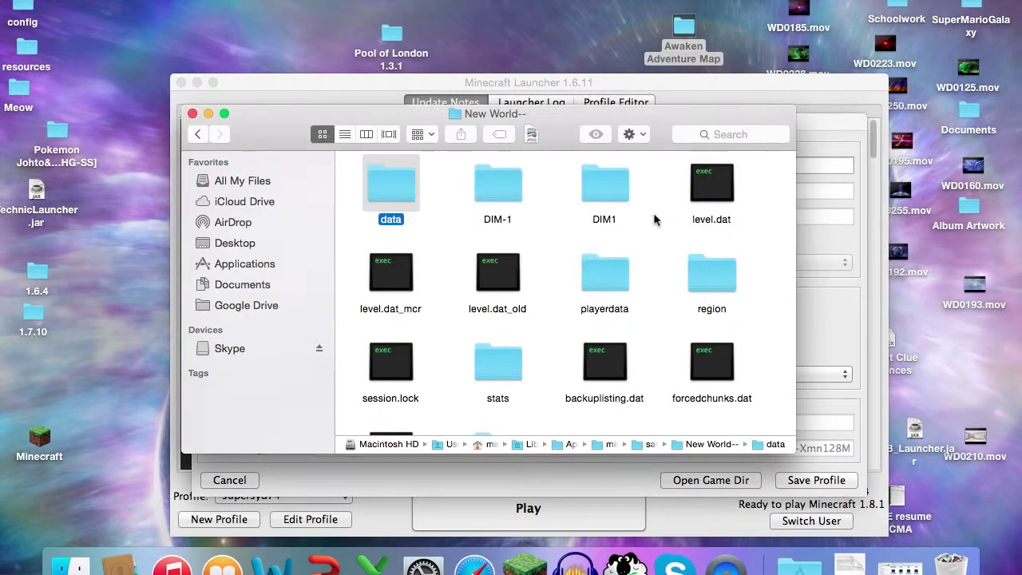
pyautogui.press('Up')
pyautogui.press('Up')
pyautogui.press('Up')
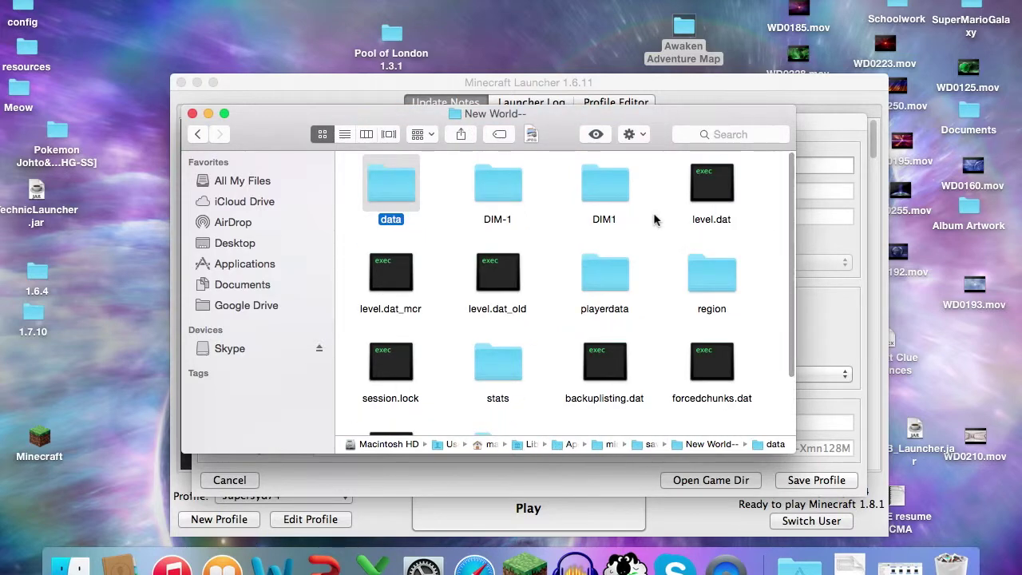
pyautogui.click(192, 115)
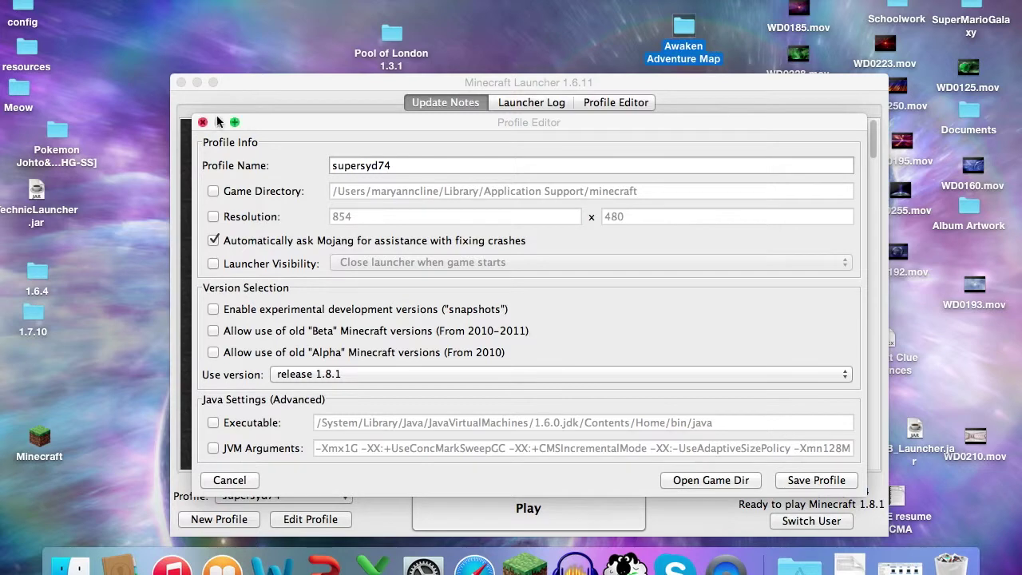
# Close the Profile Editor, launch Minecraft 1.8.1, and close the Awaken Map 1.8 Finder window.
pyautogui.click(261, 128)
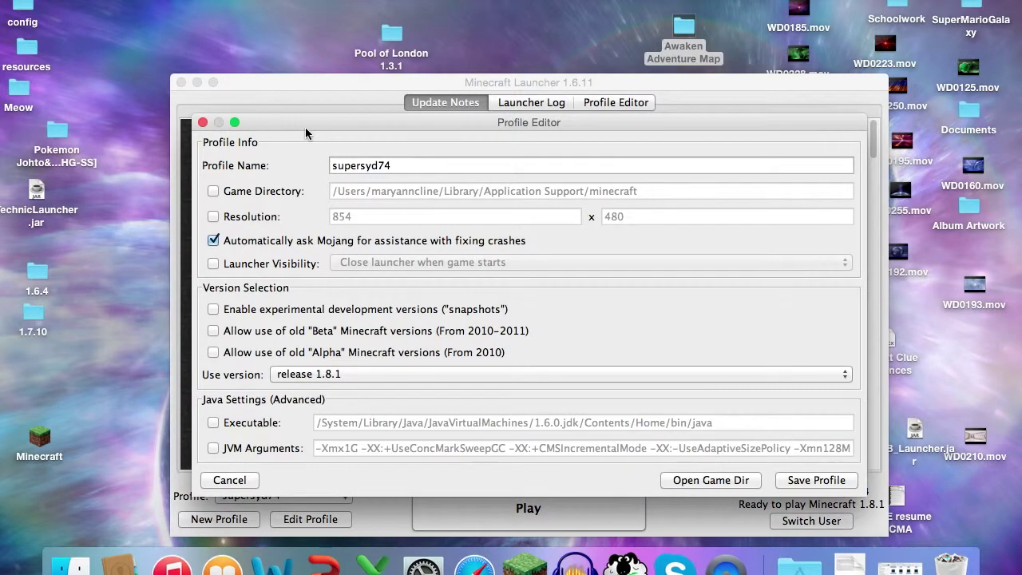
pyautogui.click(203, 123)
pyautogui.click(528, 508)
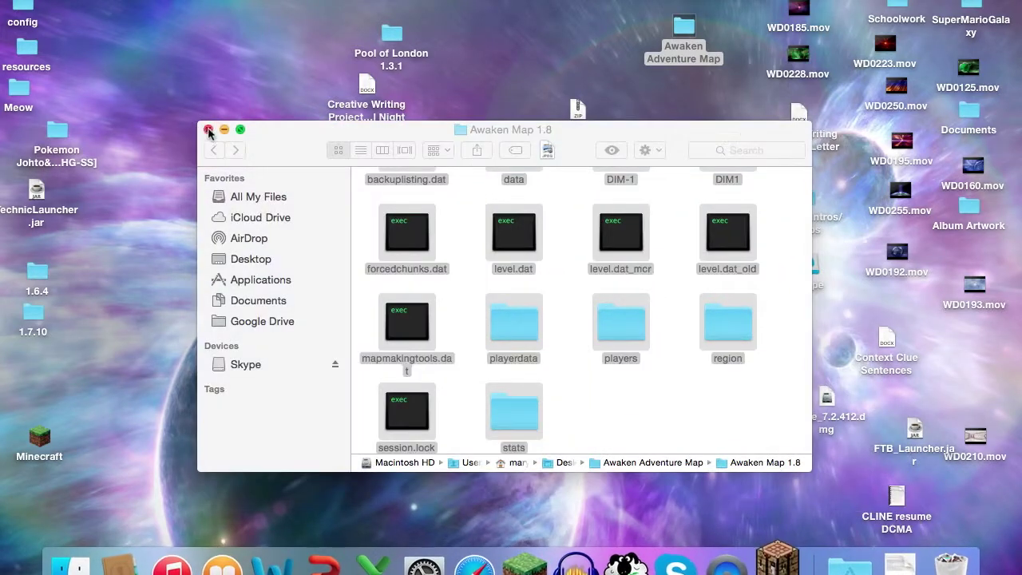
pyautogui.click(208, 129)
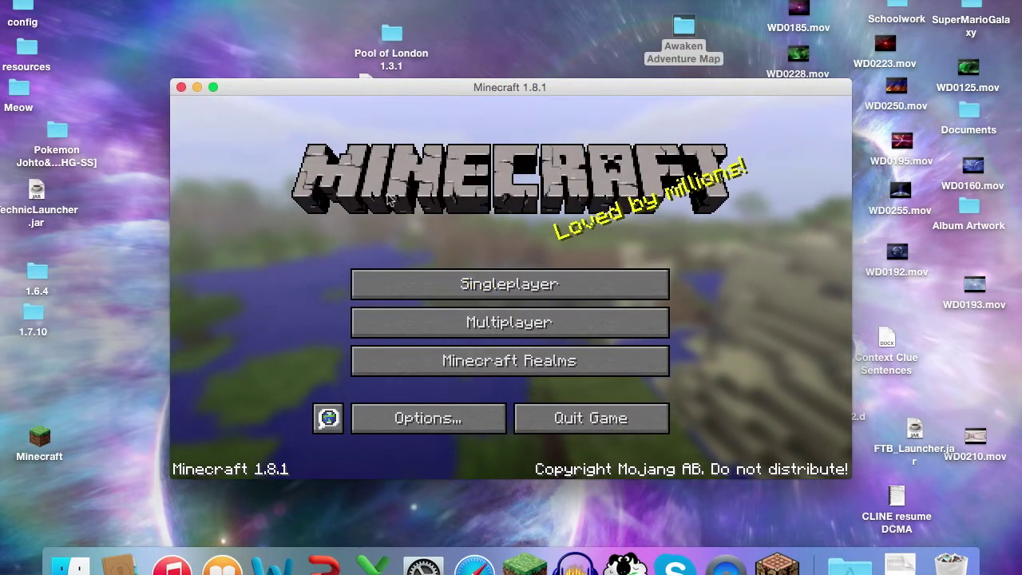
pyautogui.click(570, 287)
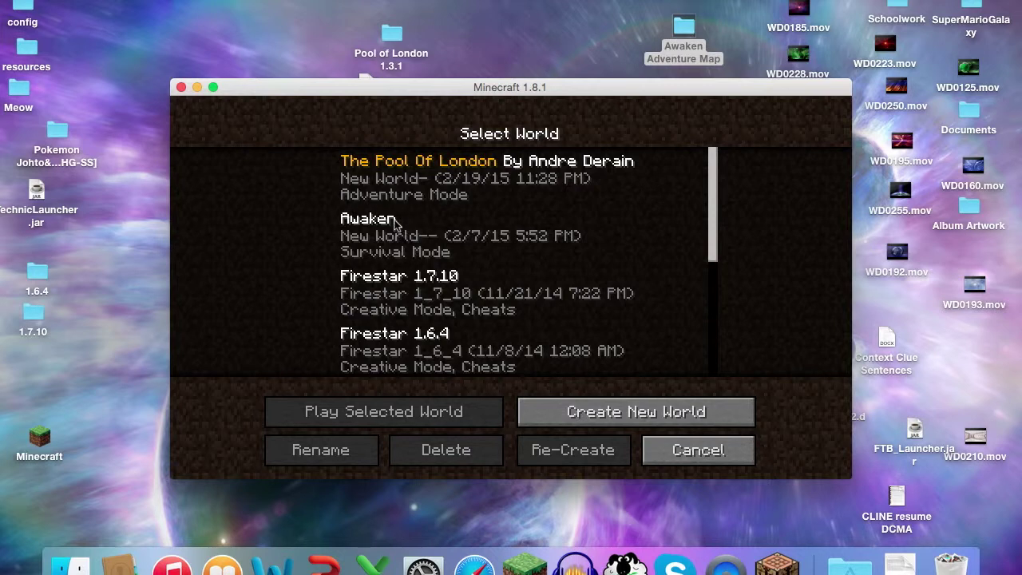
# Select the Awaken world in the singleplayer list and load it.
pyautogui.click(416, 238)
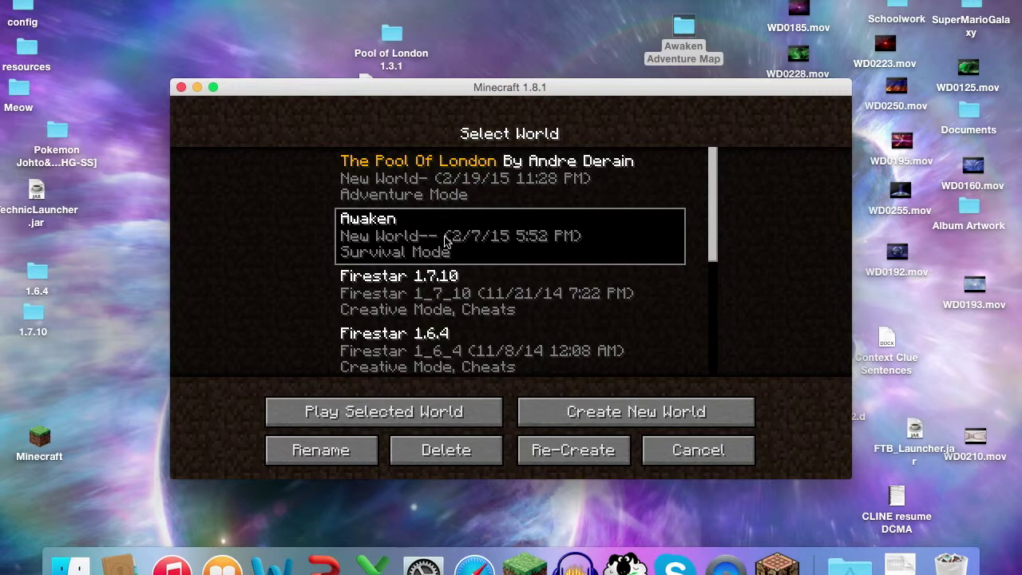
pyautogui.doubleClick(446, 241)
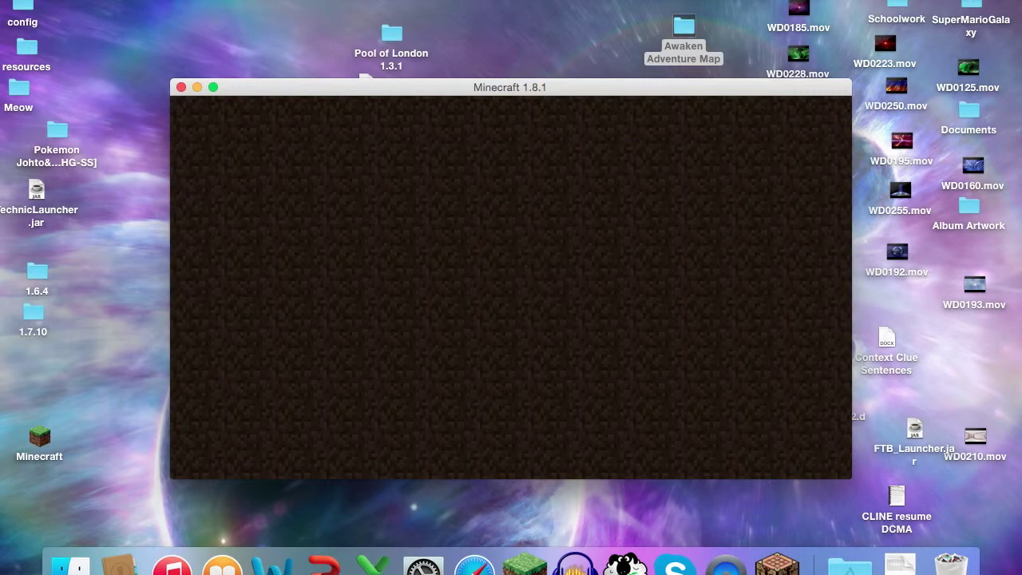
# Walk down the wooden corridor into the Awaken spawn room and look around at its signs.
pyautogui.press('w')
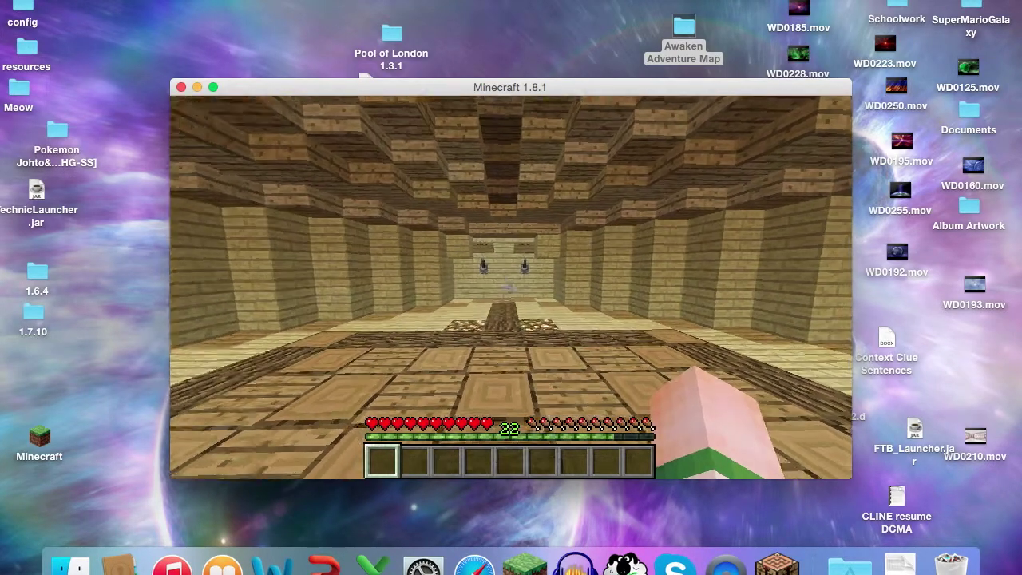
pyautogui.press('w')
pyautogui.press('w')
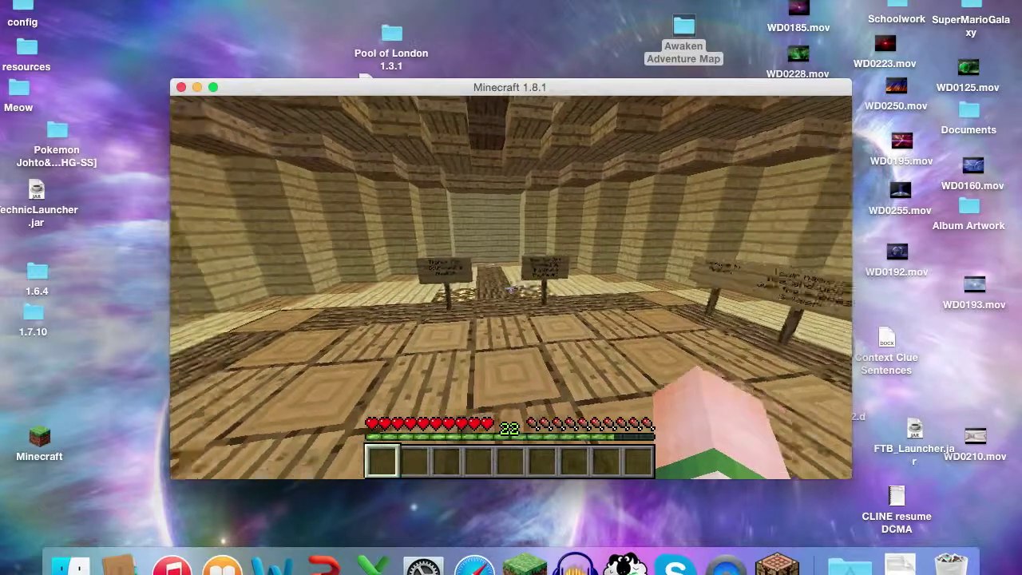
pyautogui.press('w')
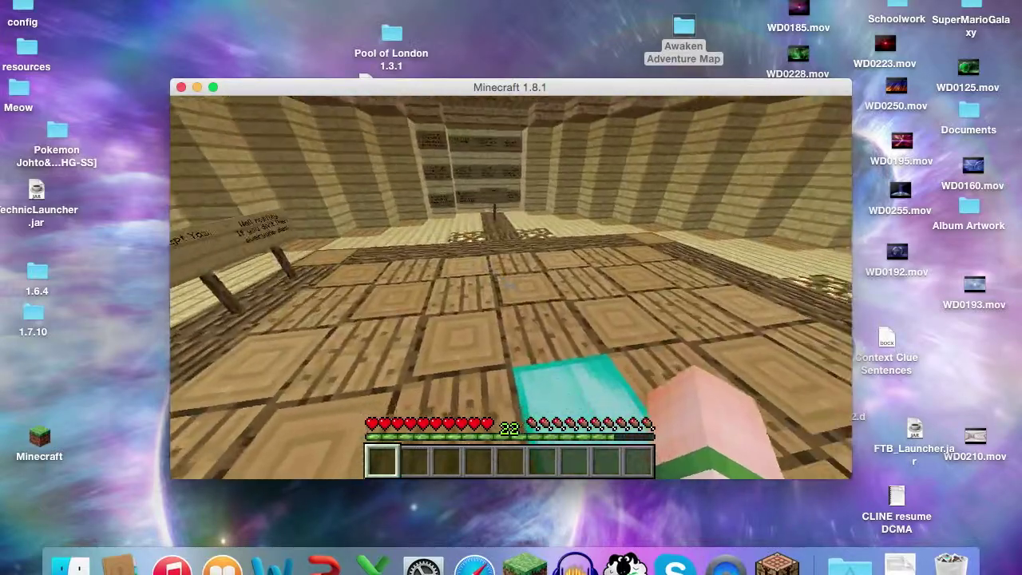
pyautogui.press('w')
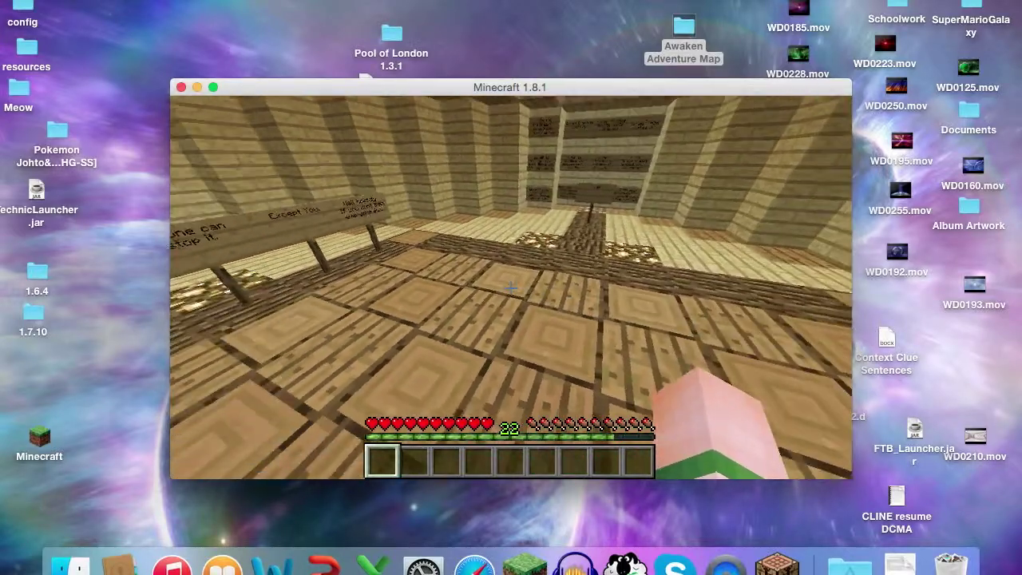
pyautogui.press('w')
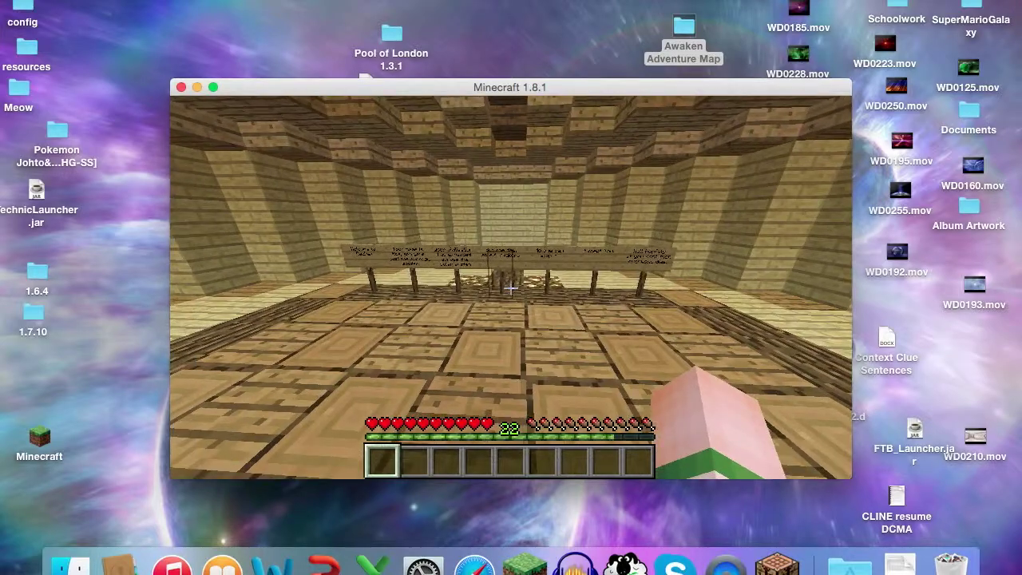
pyautogui.press('w')
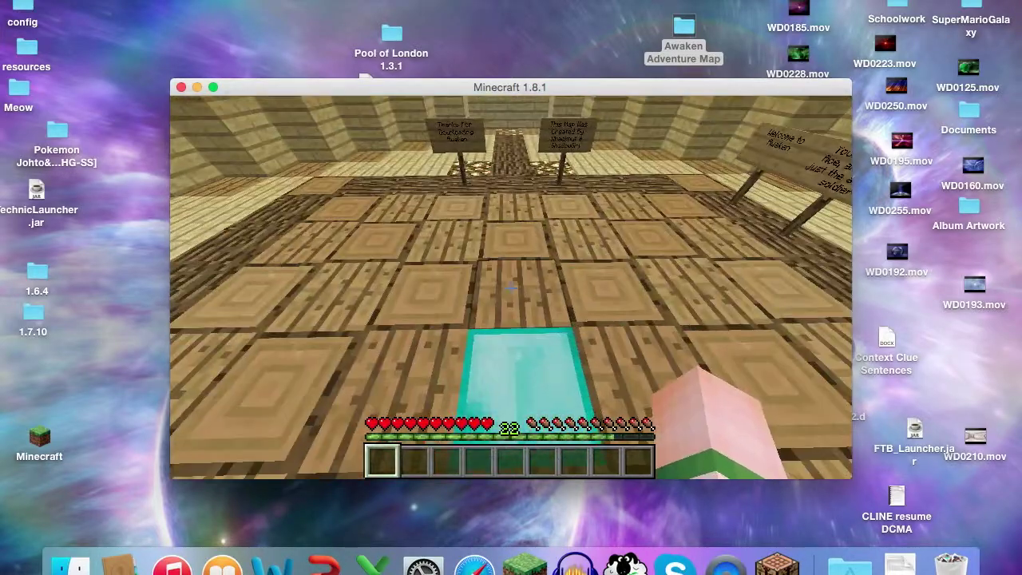
pyautogui.press('w')
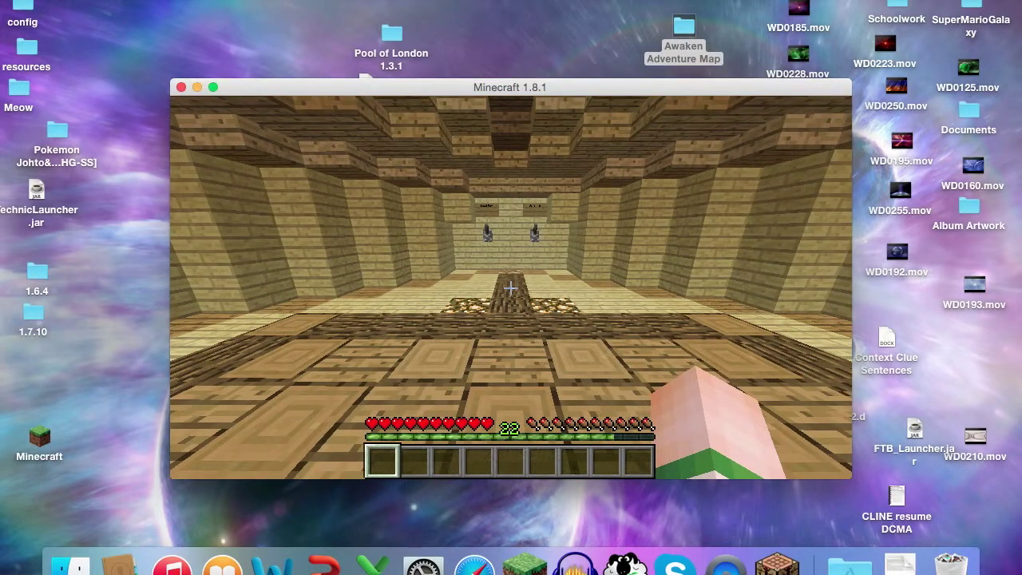
pyautogui.press('w')
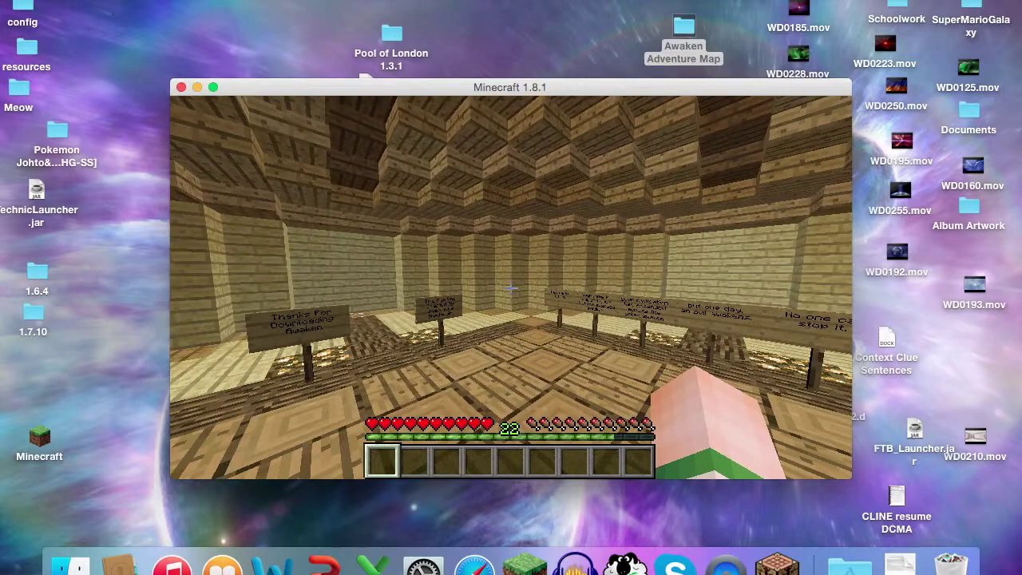
# Turn back toward the corridor and walk to its torch-lit far wall.
pyautogui.press('w')
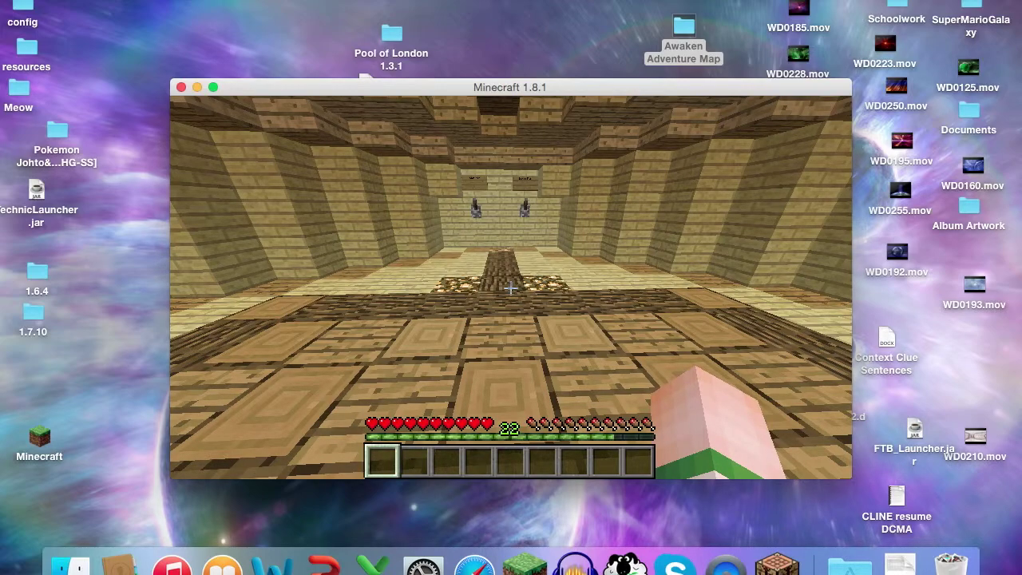
pyautogui.press('w')
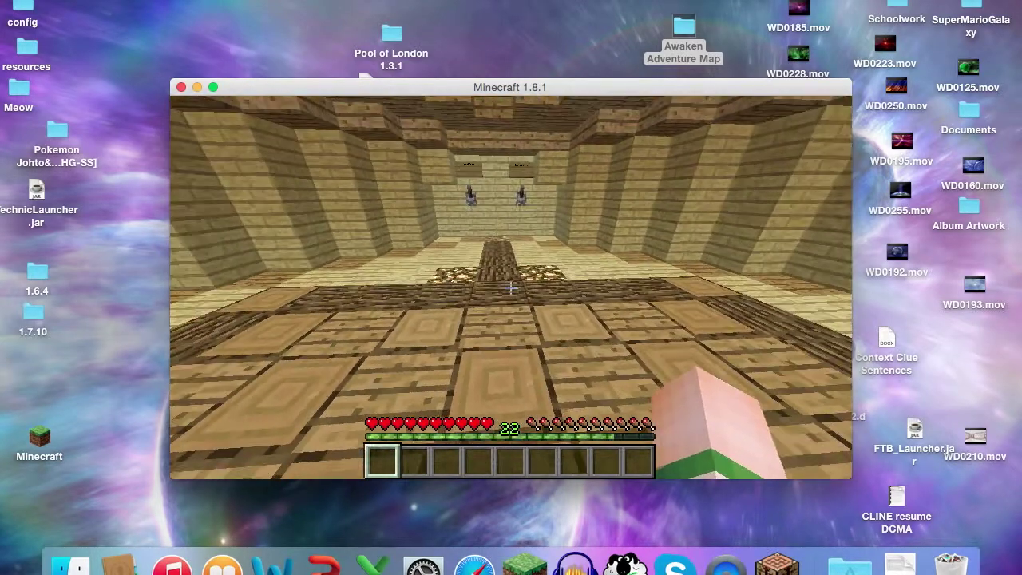
pyautogui.press('w')
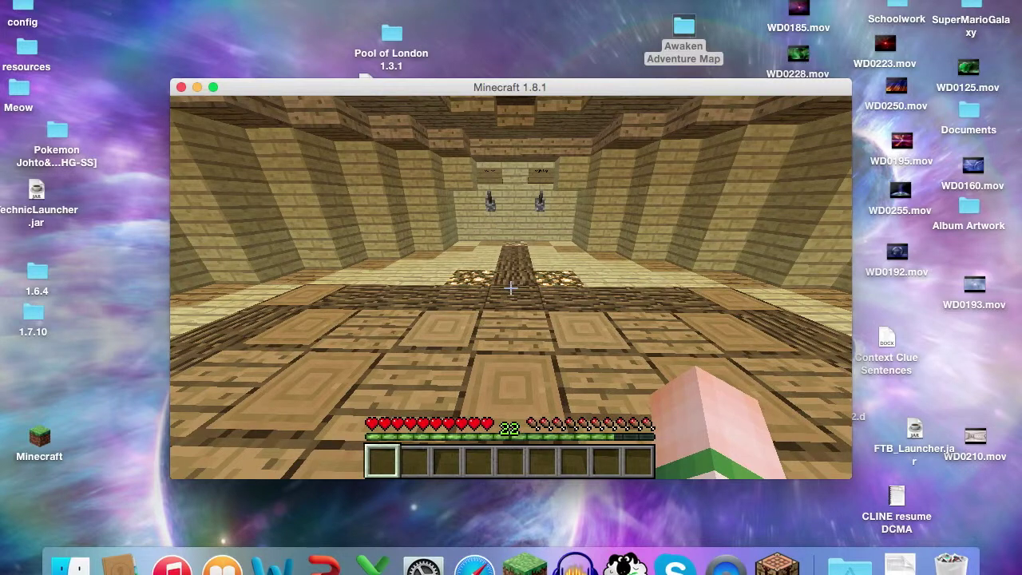